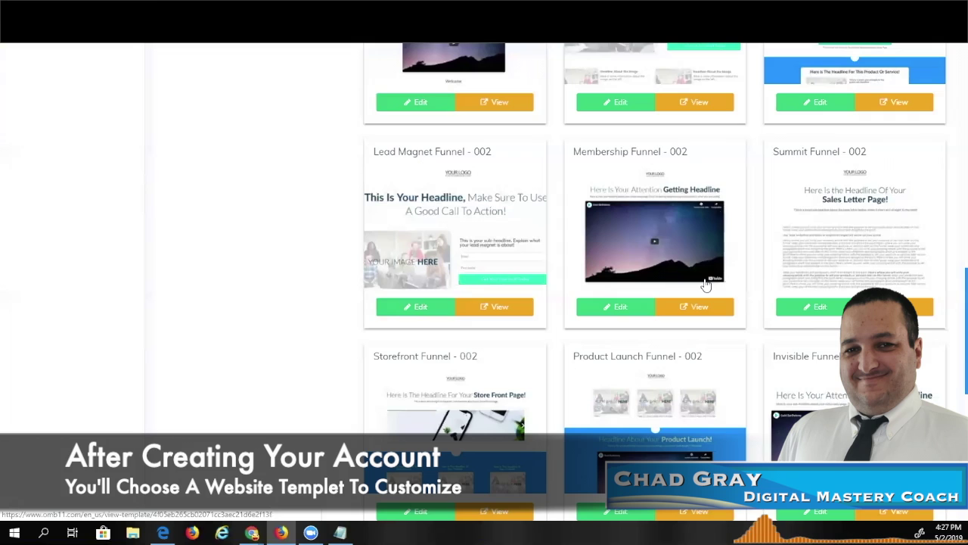
Step: Browse the website templates and open the Lead Magnet Funnel - 002 template for editing
scroll(705, 284, down, 8)
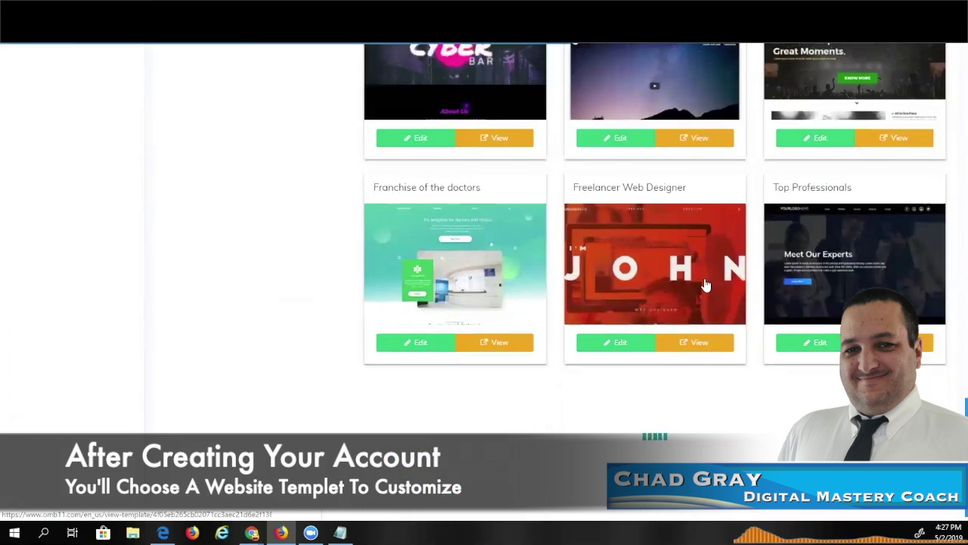
scroll(705, 283, up, 1)
scroll(705, 284, down, 3)
scroll(705, 283, up, 5)
scroll(705, 284, up, 3)
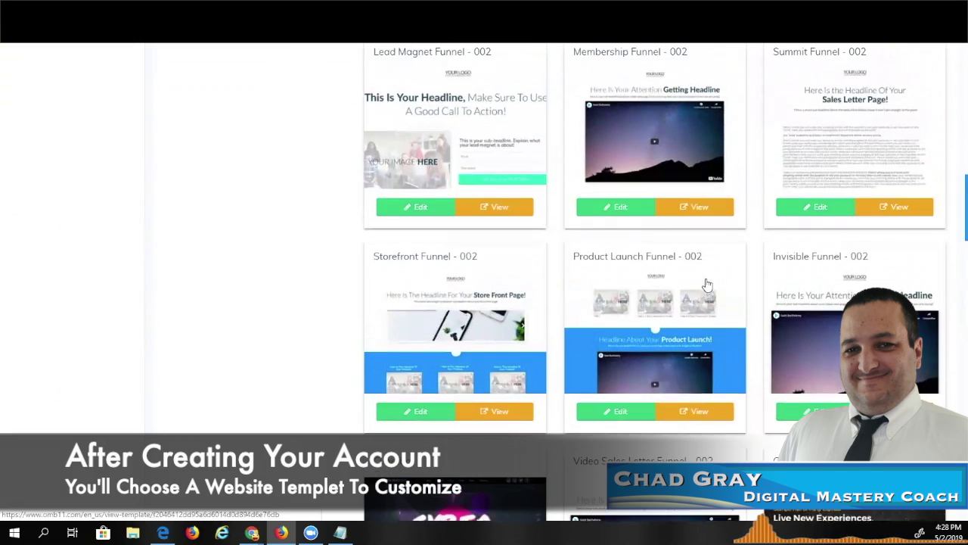
scroll(707, 285, up, 1)
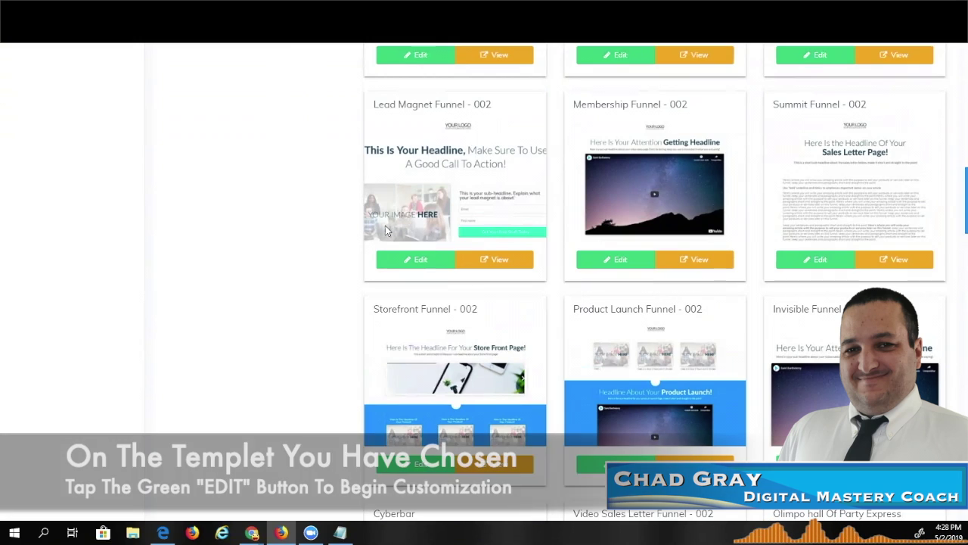
click(418, 261)
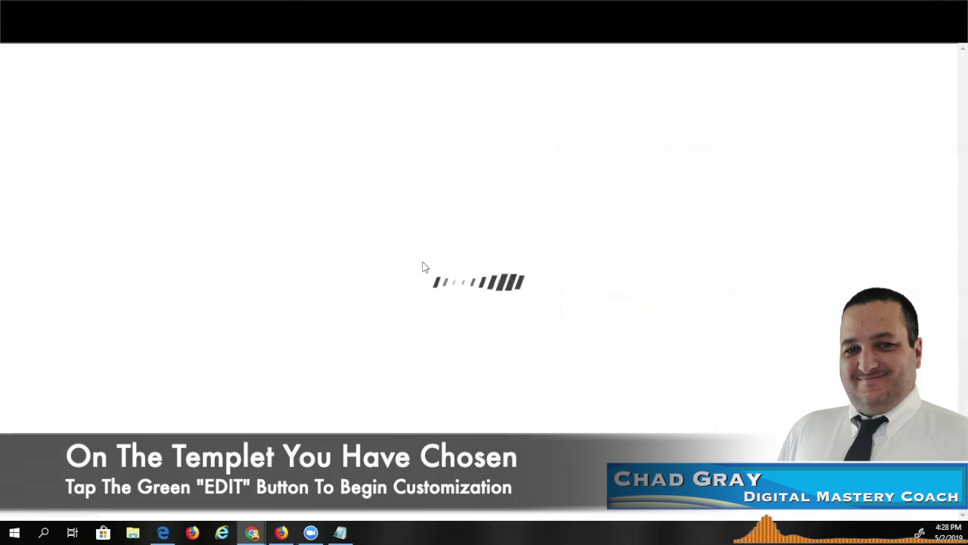
scroll(424, 261, up, 1)
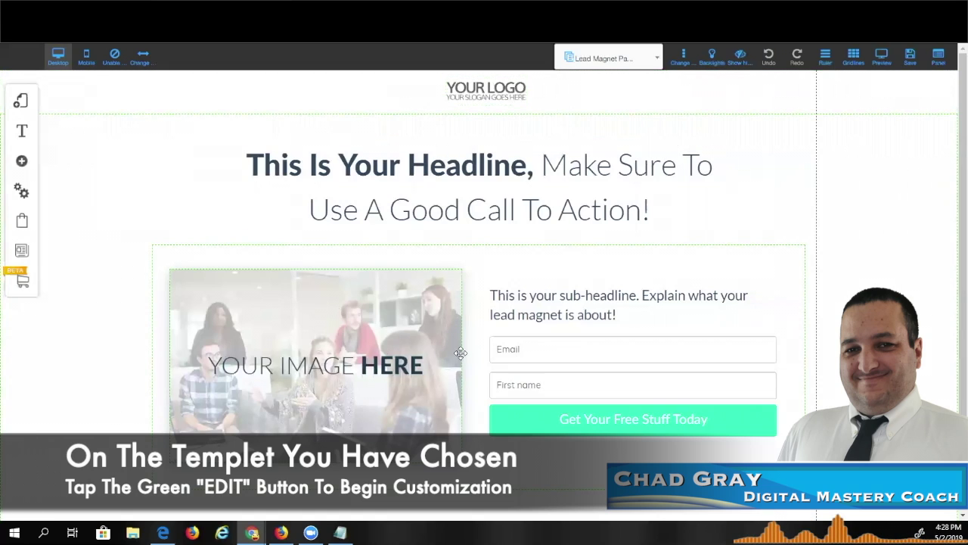
Step: Replace the placeholder logo in the page header with the Automation Answer logo image from My Files
right_click(481, 95)
click(453, 150)
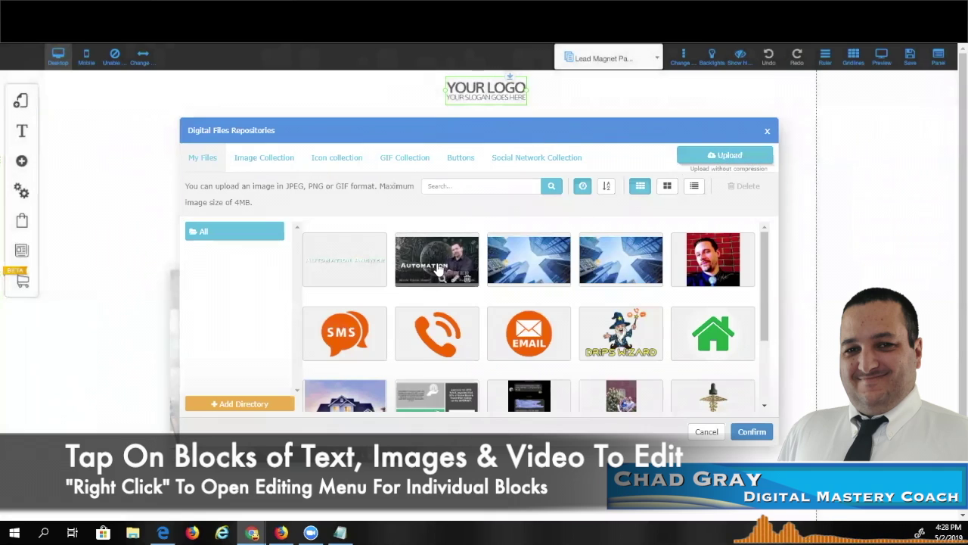
click(368, 270)
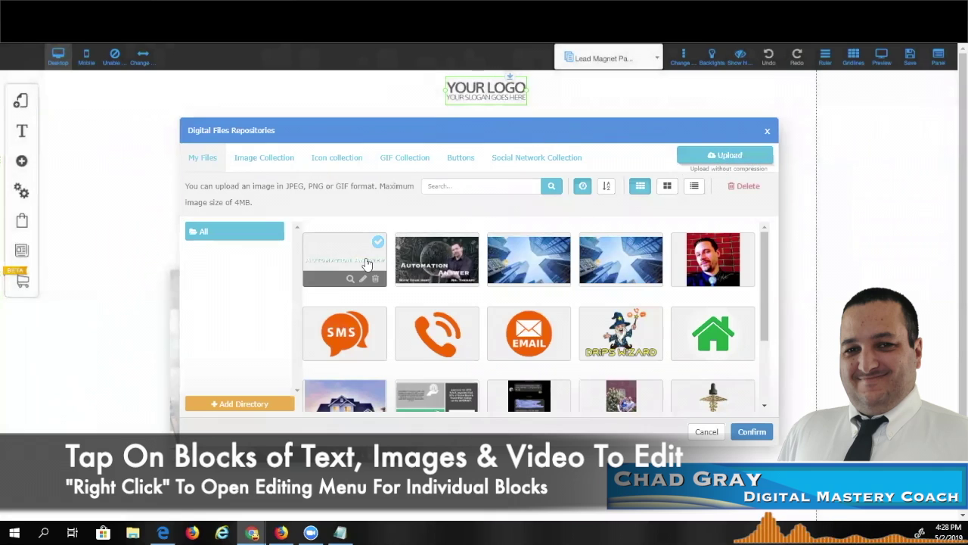
click(752, 433)
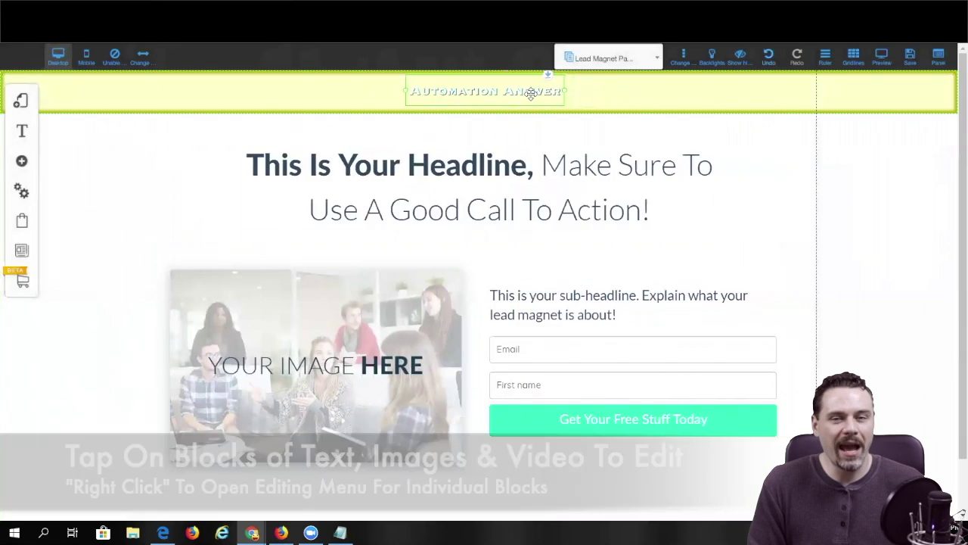
Step: Set the header's background color to medium gray in its appearance style
right_click(611, 95)
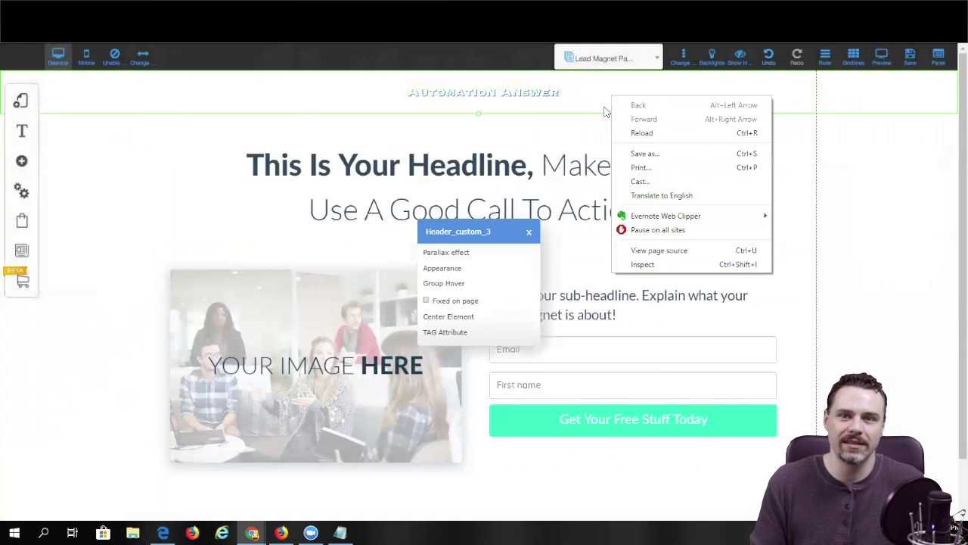
click(484, 271)
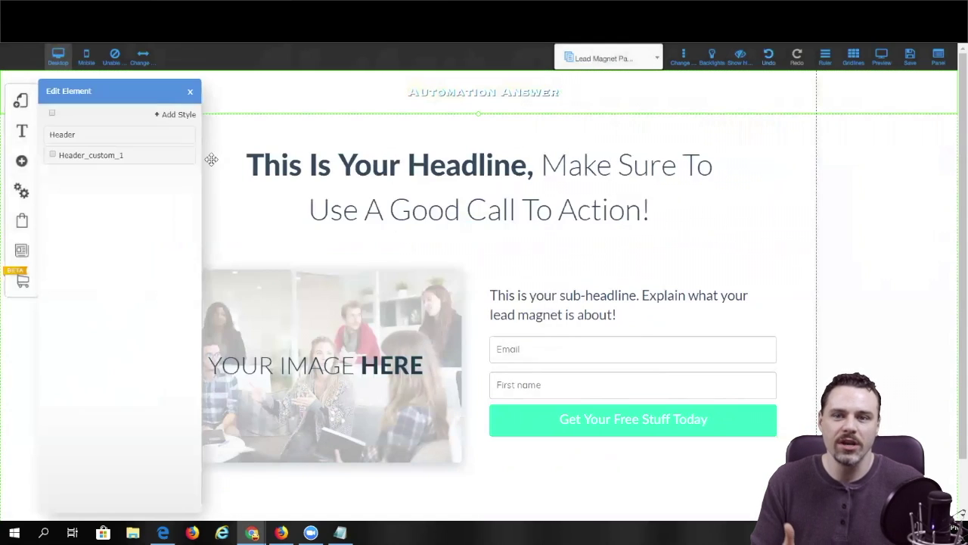
click(187, 135)
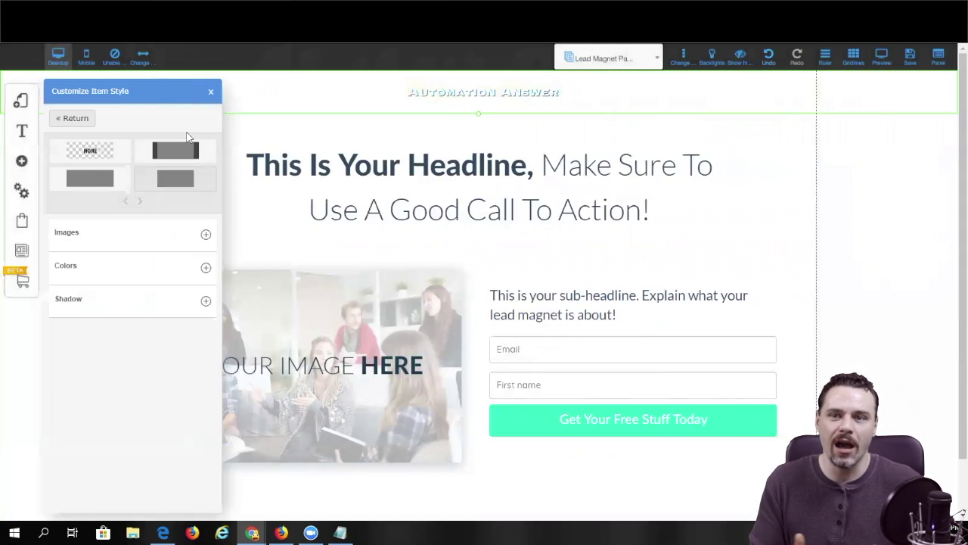
click(206, 268)
click(196, 301)
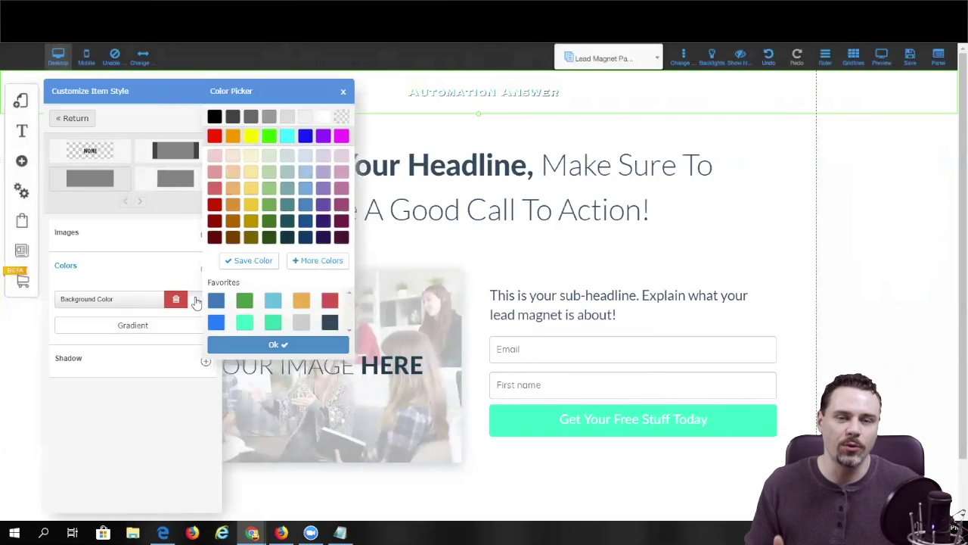
click(267, 119)
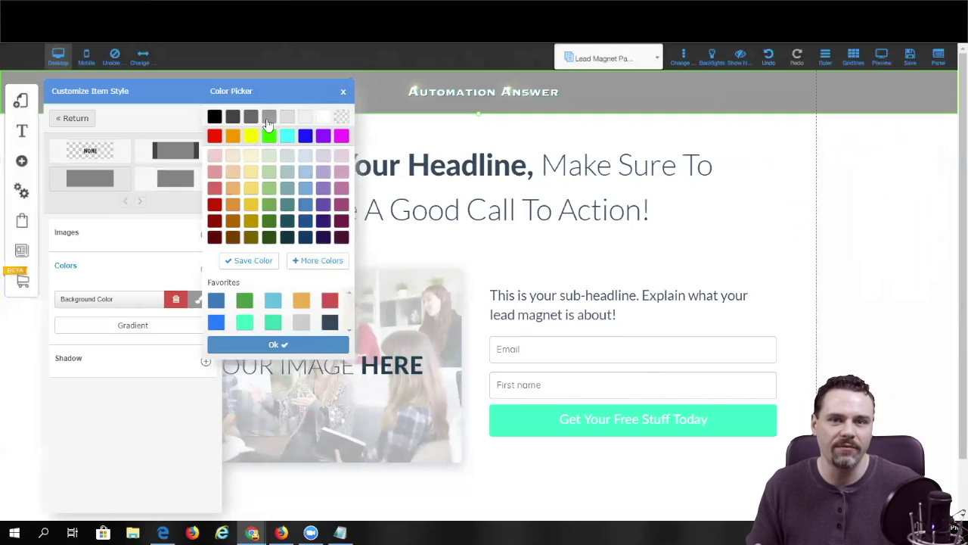
click(288, 348)
click(212, 93)
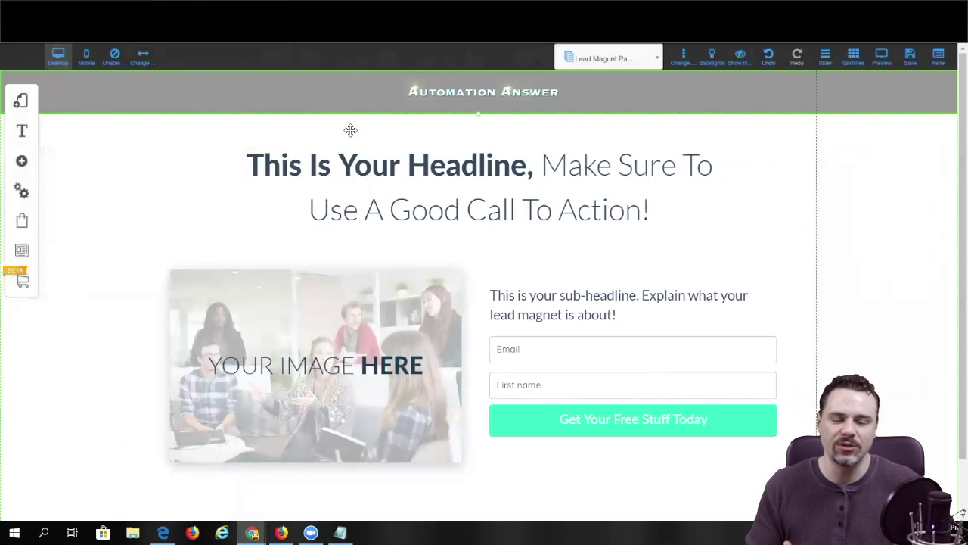
Step: Give the footer a single background in the same medium gray as the header
scroll(350, 130, down, 1)
right_click(330, 489)
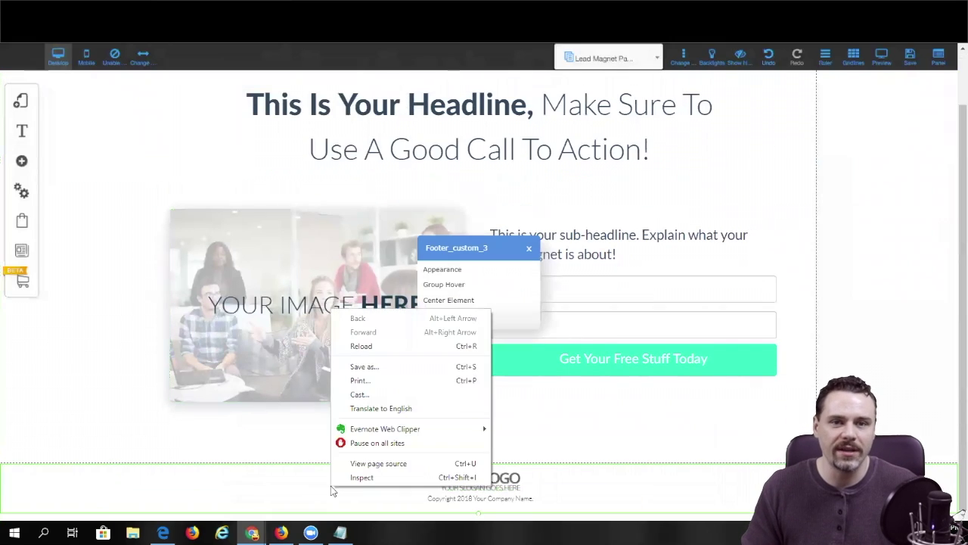
click(457, 271)
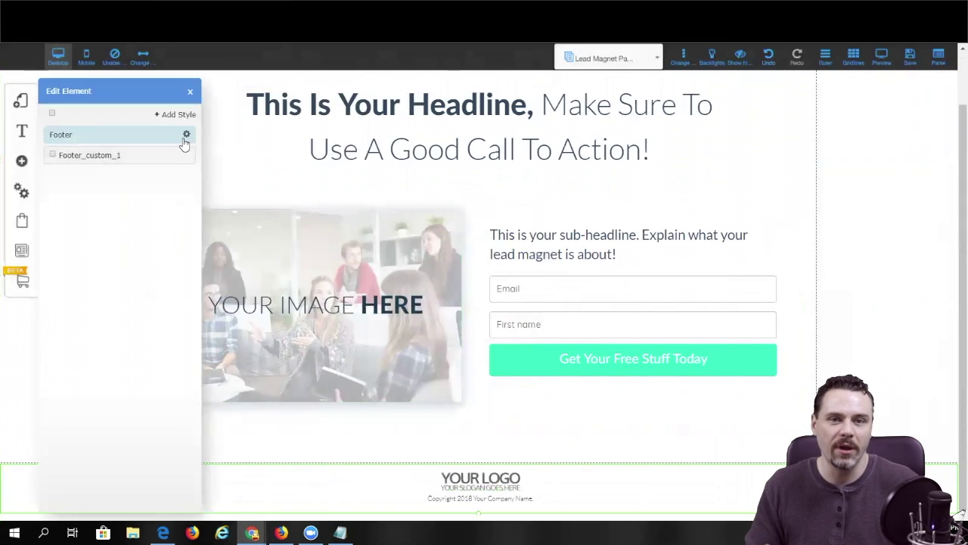
click(186, 137)
click(104, 182)
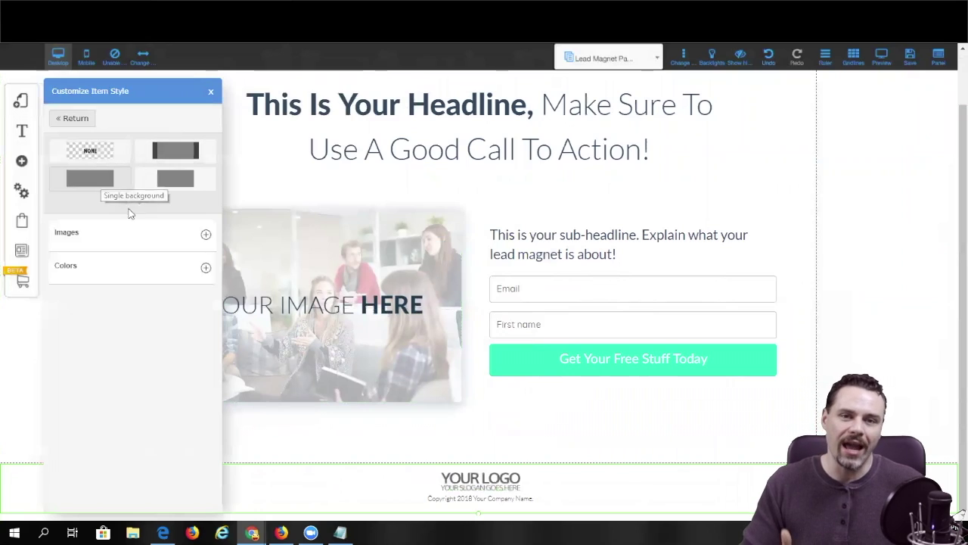
click(206, 270)
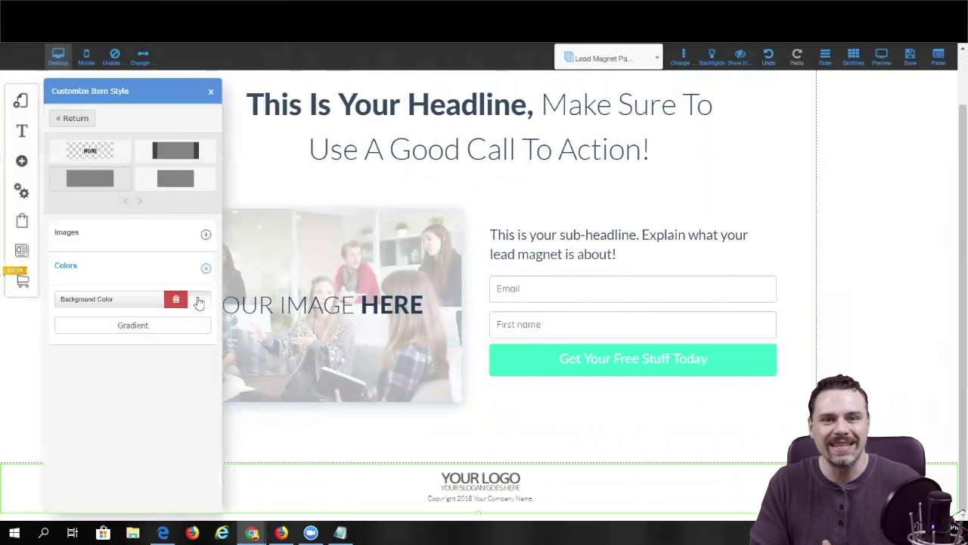
click(198, 301)
click(270, 117)
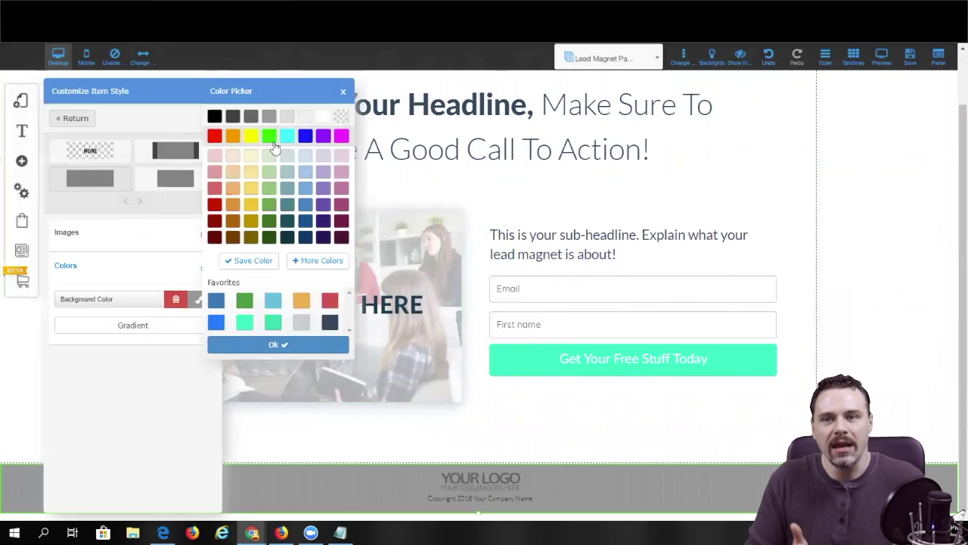
click(292, 345)
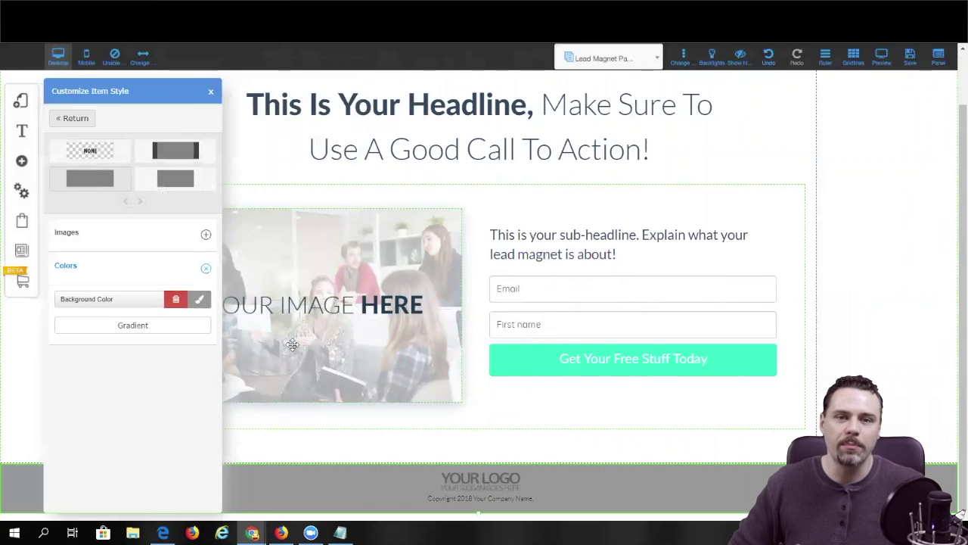
Step: Replace the placeholder logo in the footer with the Automation Answer logo image from My Files
right_click(466, 476)
click(448, 147)
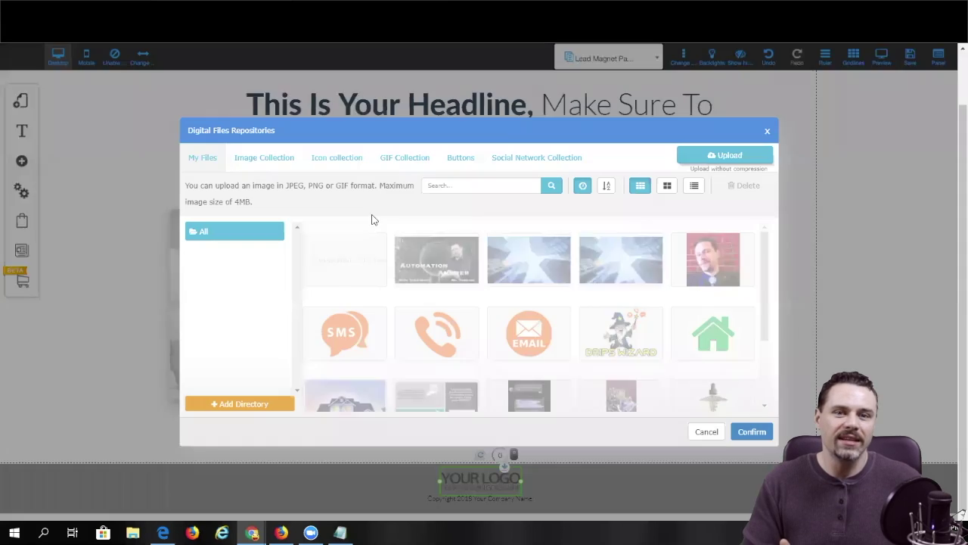
click(374, 261)
click(752, 431)
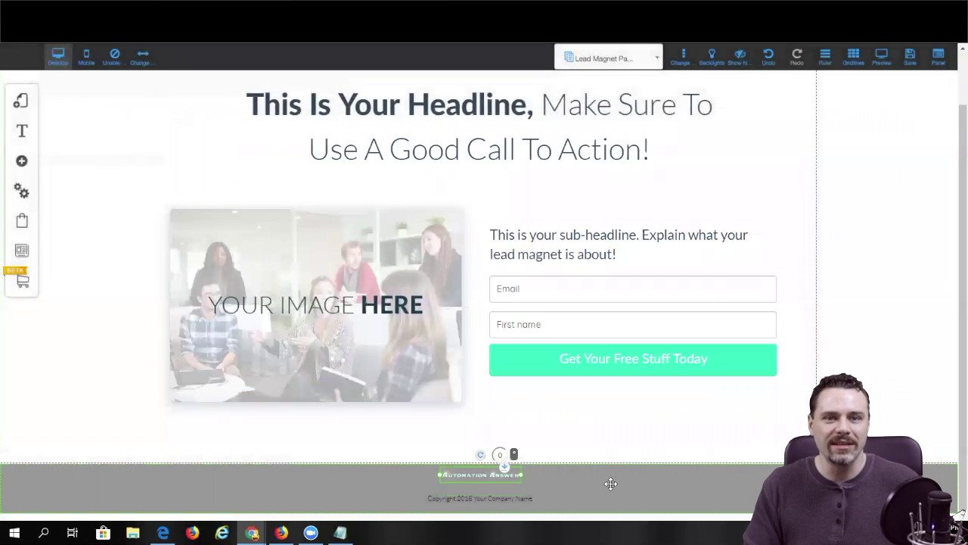
Step: Delete the copyright text from the footer and enlarge the footer logo to fill the freed space
right_click(509, 499)
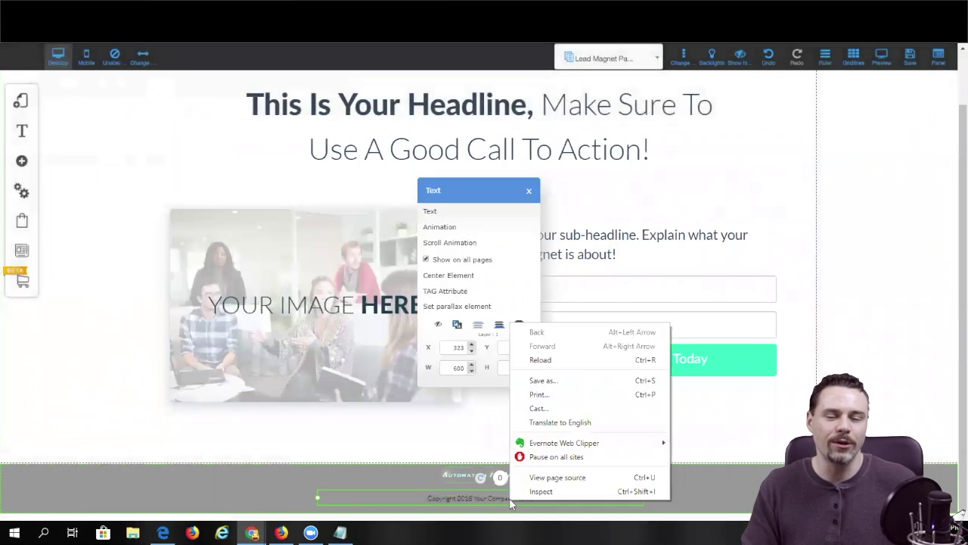
click(519, 323)
drag(516, 475, 573, 486)
click(647, 488)
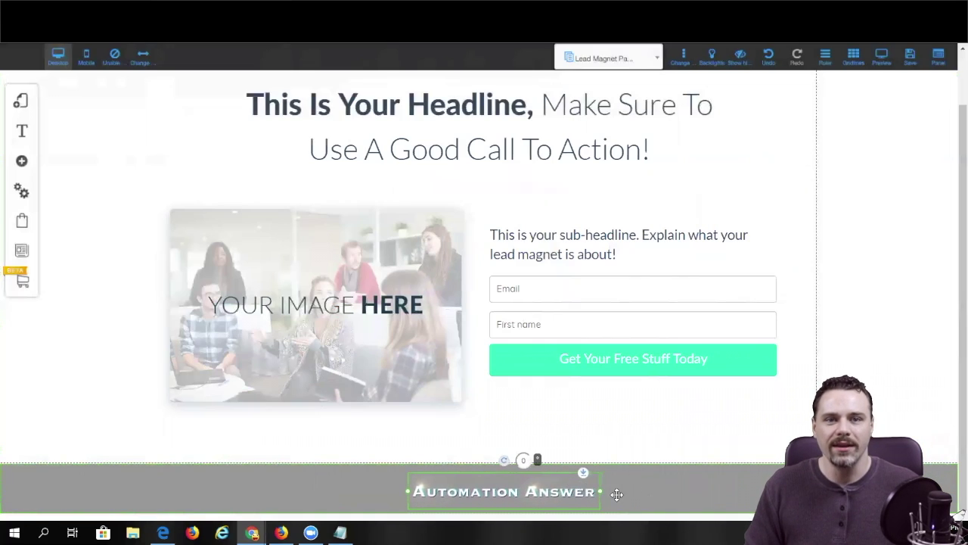
Step: Replace the headline text with the copied text "Automation Is The Answer! Let Software Grow Your Business For You."
scroll(515, 431, up, 1)
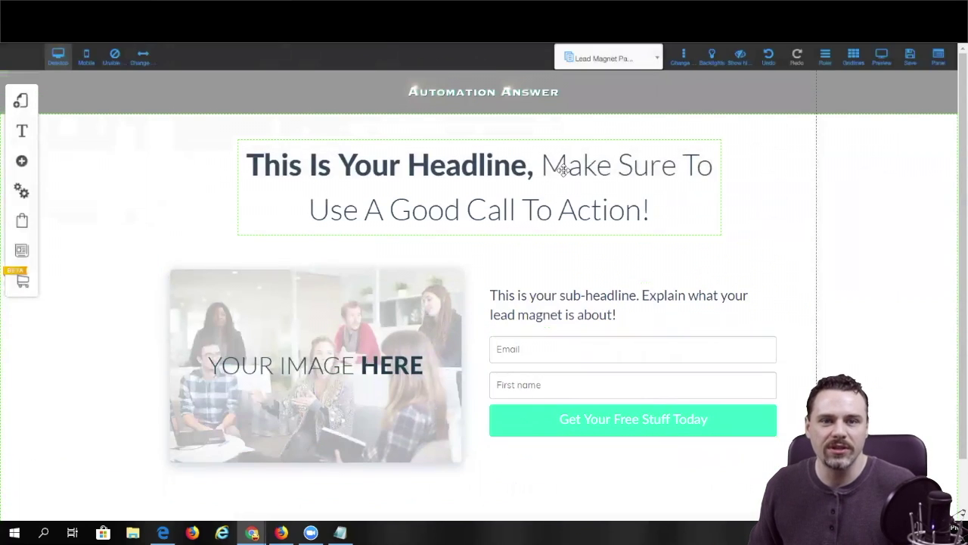
click(563, 169)
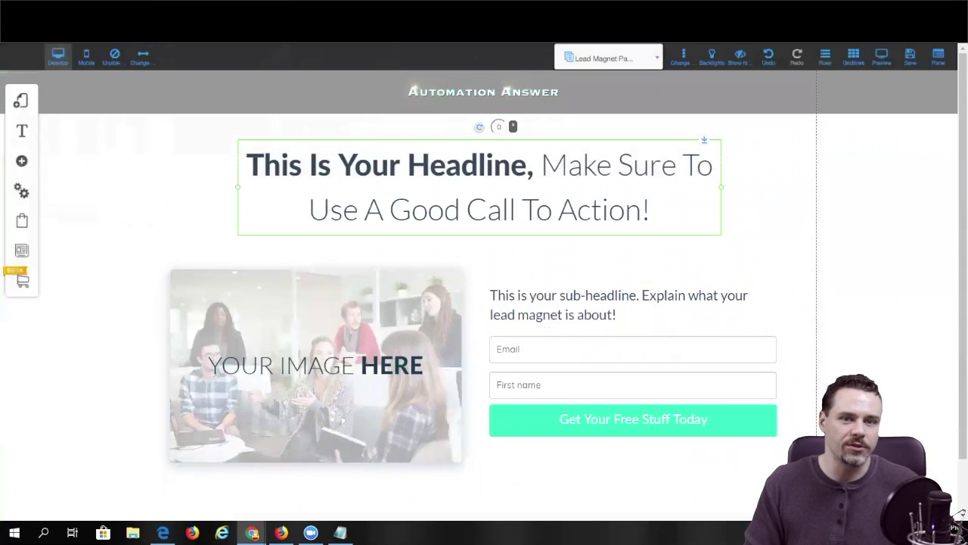
key(alt+Tab)
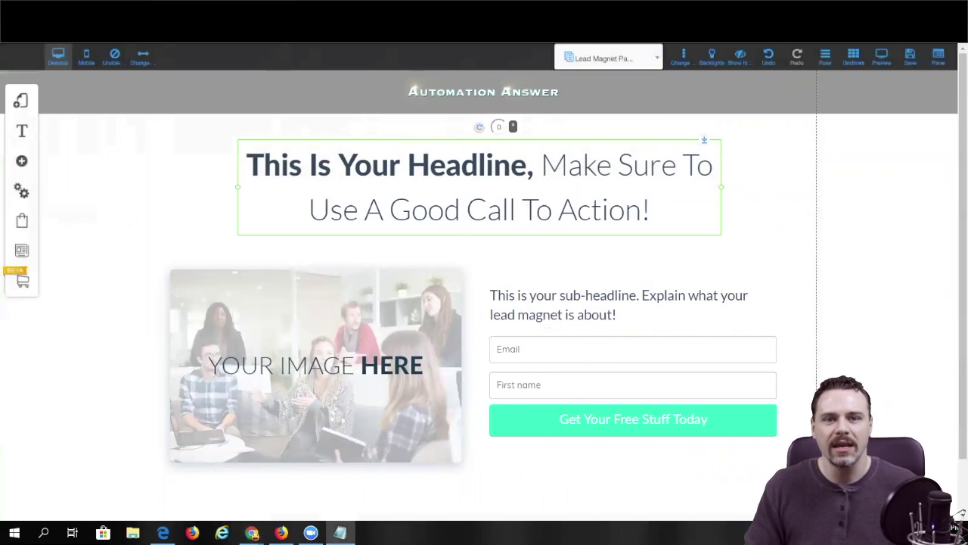
double_click(607, 208)
right_click(610, 212)
click(598, 209)
triple_click(598, 210)
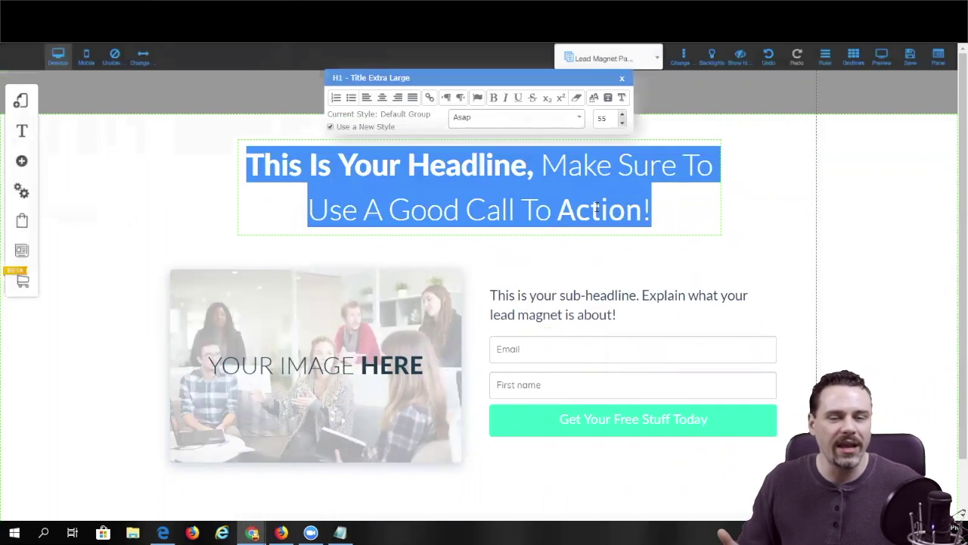
right_click(596, 207)
click(625, 265)
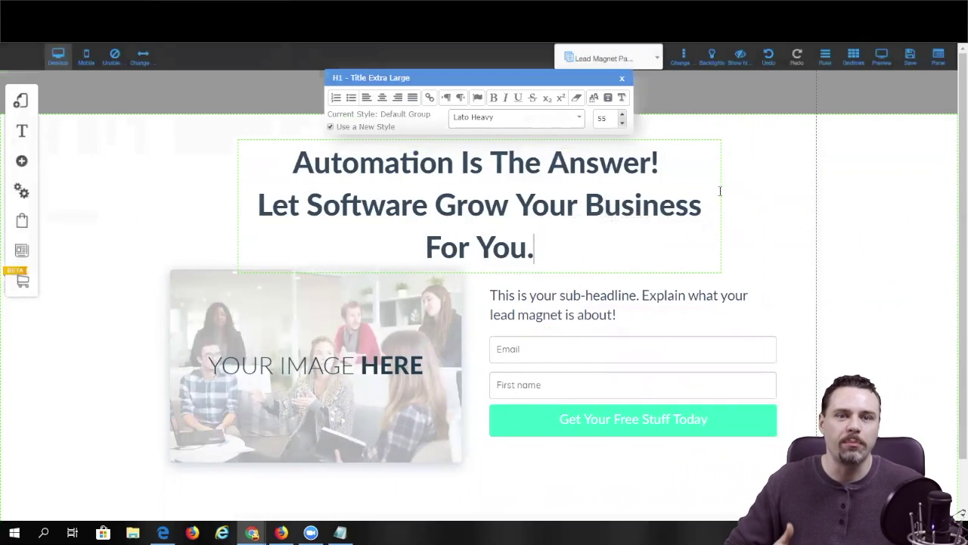
Step: Set the headline's font size to 45 and move the text block slightly lower
click(621, 122)
click(621, 122)
click(621, 123)
click(621, 123)
click(621, 122)
click(621, 122)
click(621, 123)
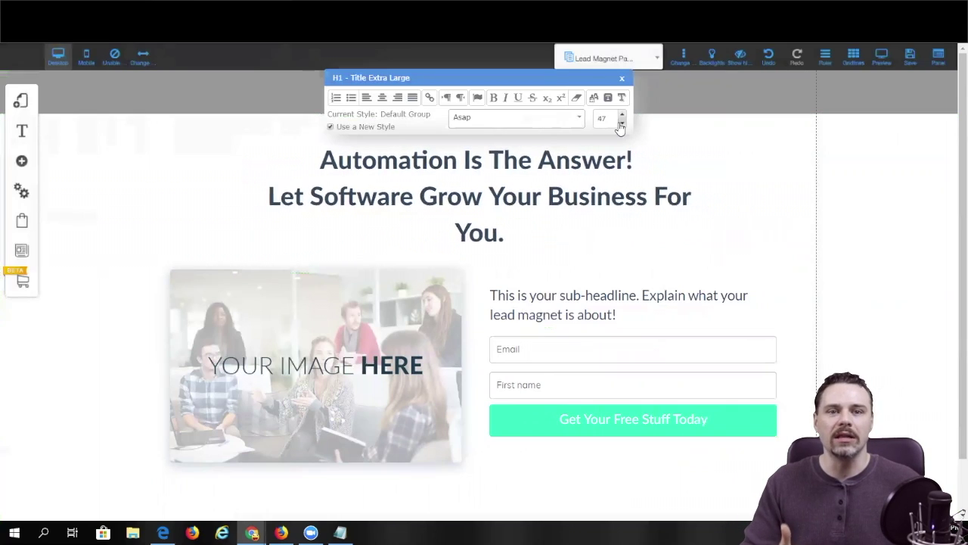
click(621, 123)
click(621, 122)
click(621, 122)
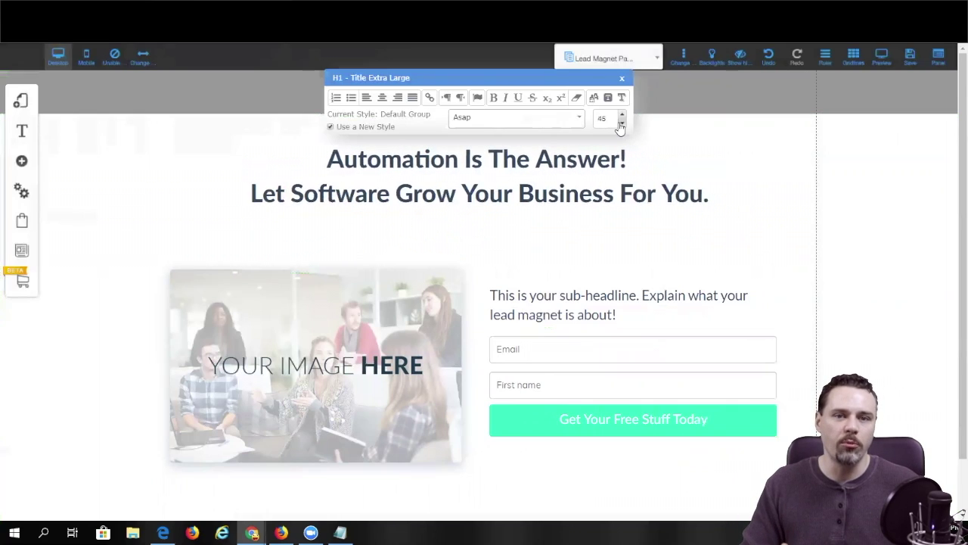
click(674, 229)
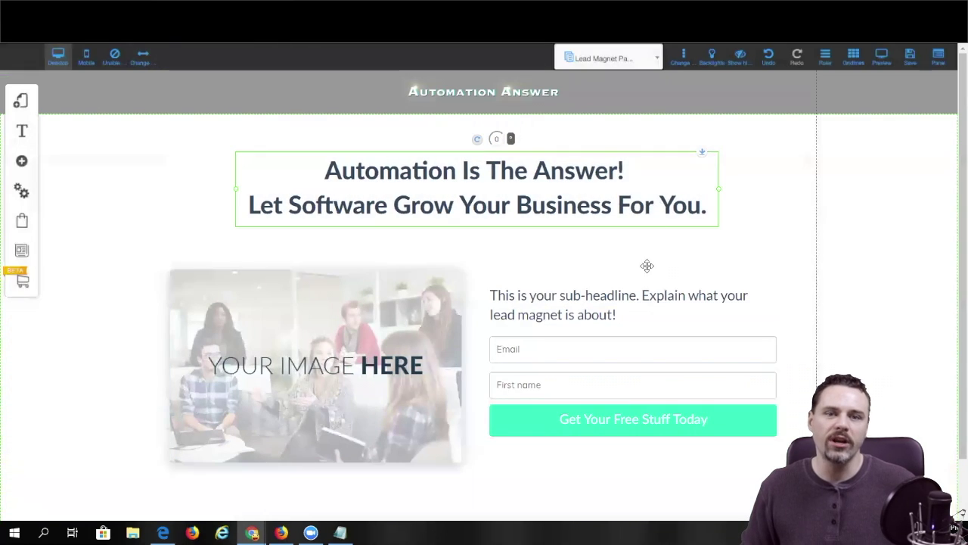
Step: Replace the inner background of the placeholder image box with the Automation Answer host image from My Files
scroll(522, 273, down, 1)
right_click(392, 278)
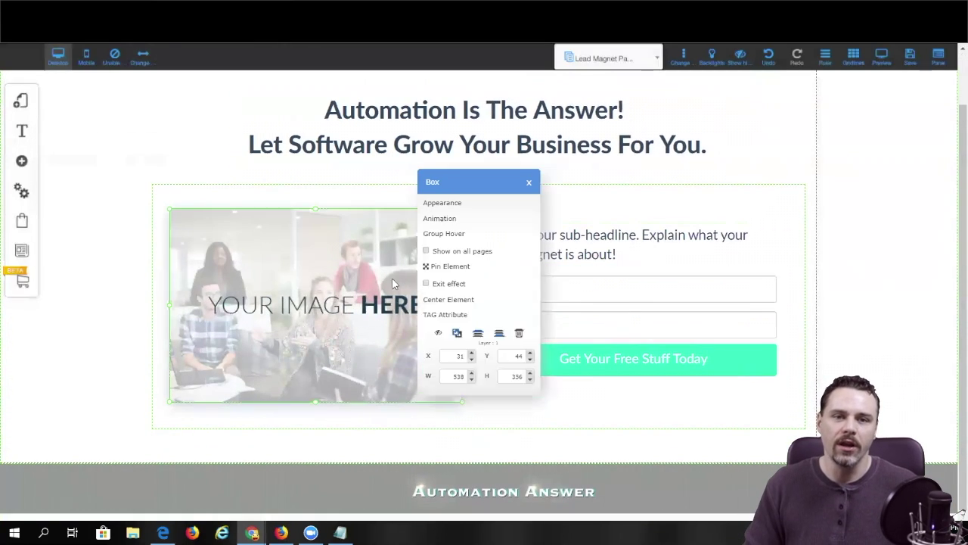
click(443, 203)
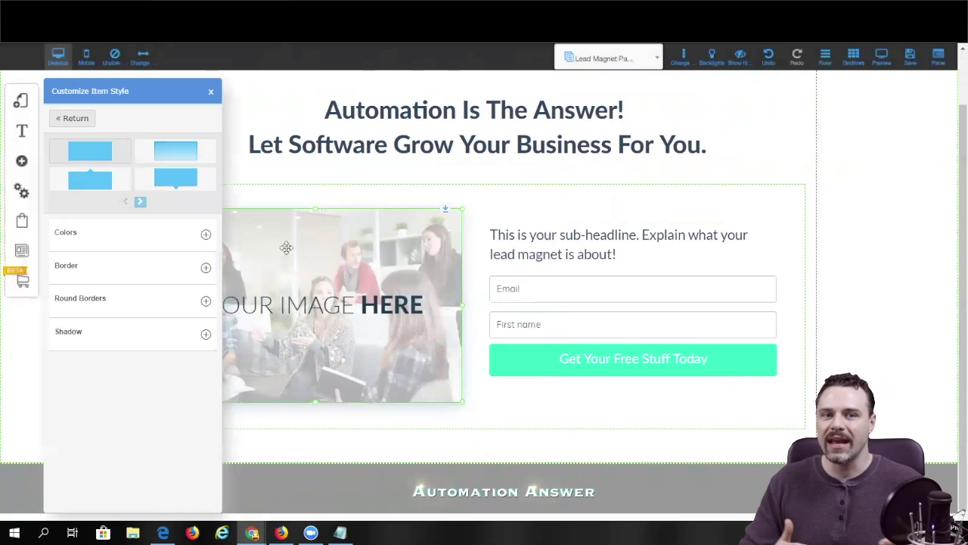
click(206, 236)
click(206, 281)
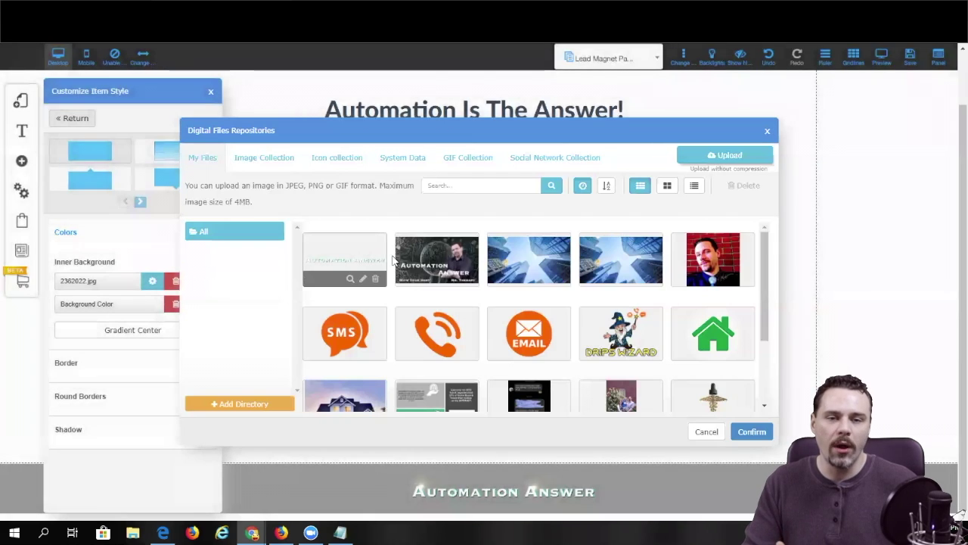
click(751, 431)
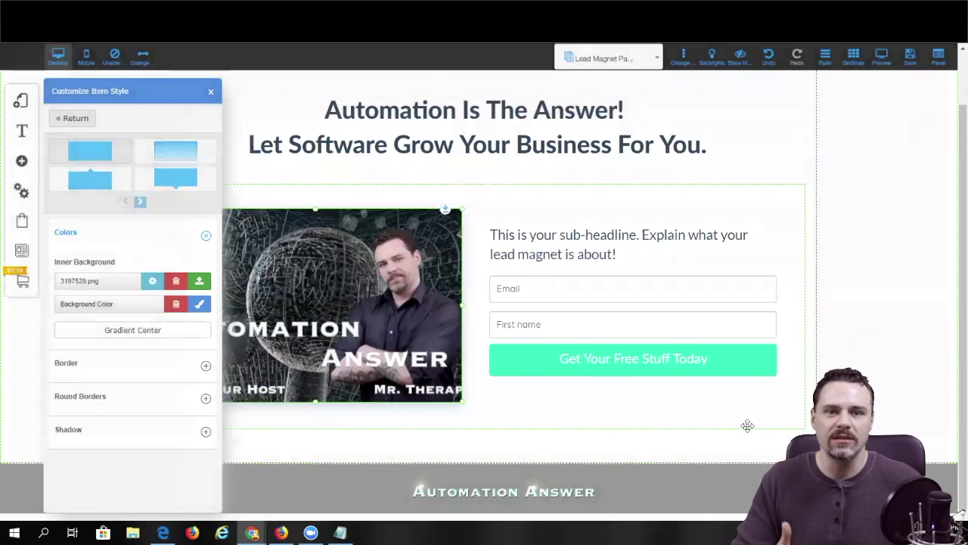
click(213, 94)
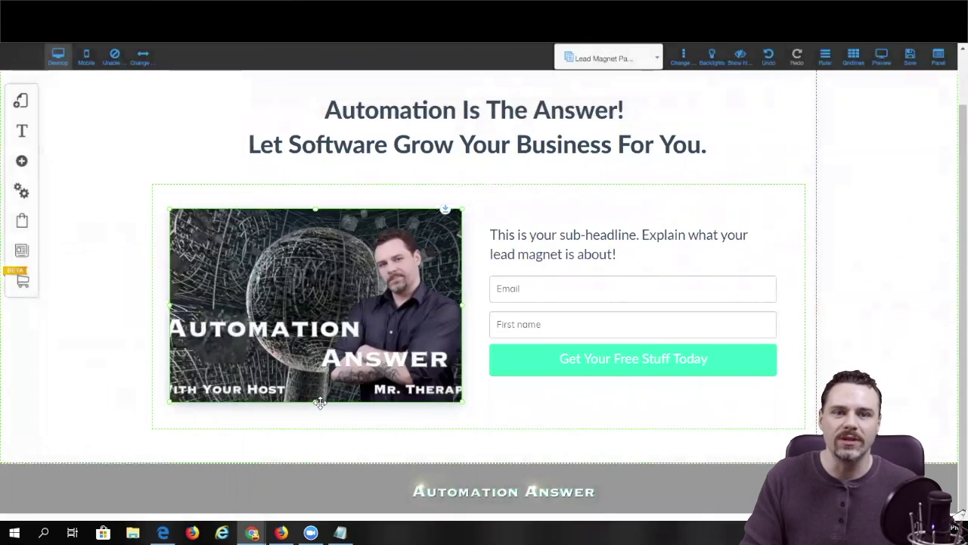
Step: Resize the Automation Answer image box so its full lettering fits, and shift it slightly lower within the section
drag(317, 406, 318, 372)
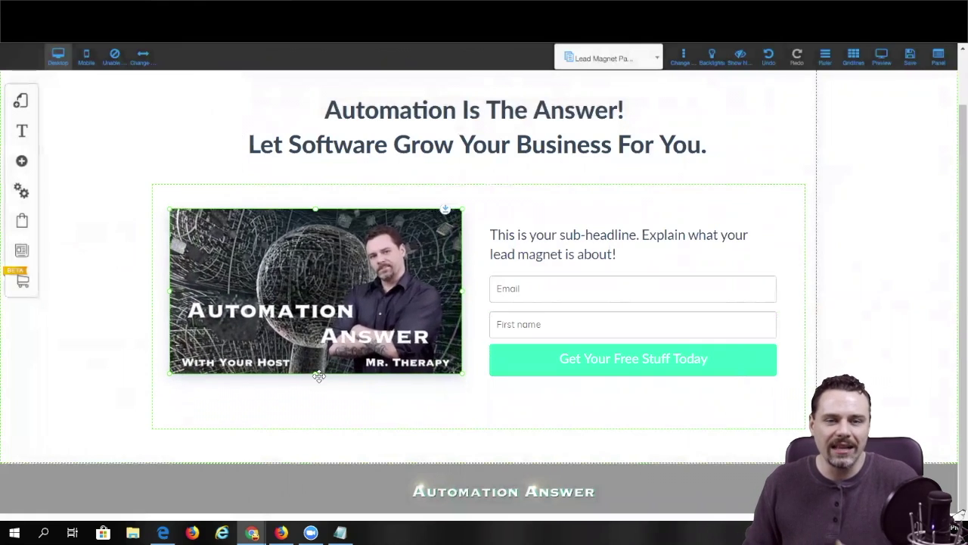
drag(168, 373, 155, 414)
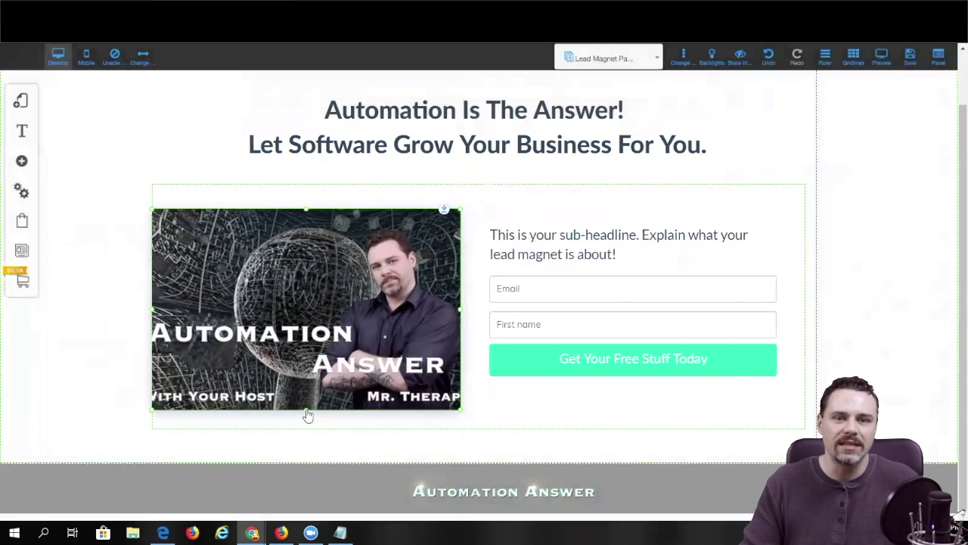
drag(307, 416, 310, 385)
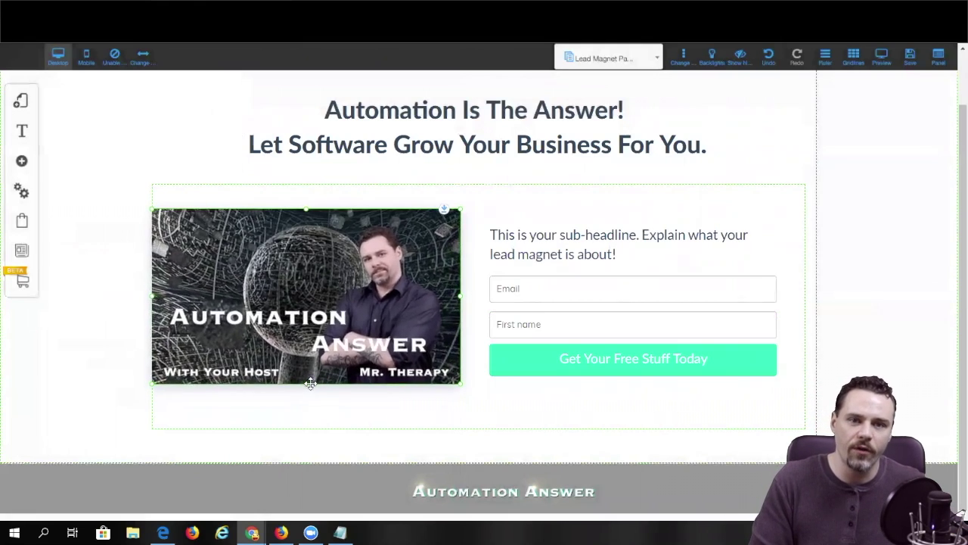
drag(352, 342, 357, 349)
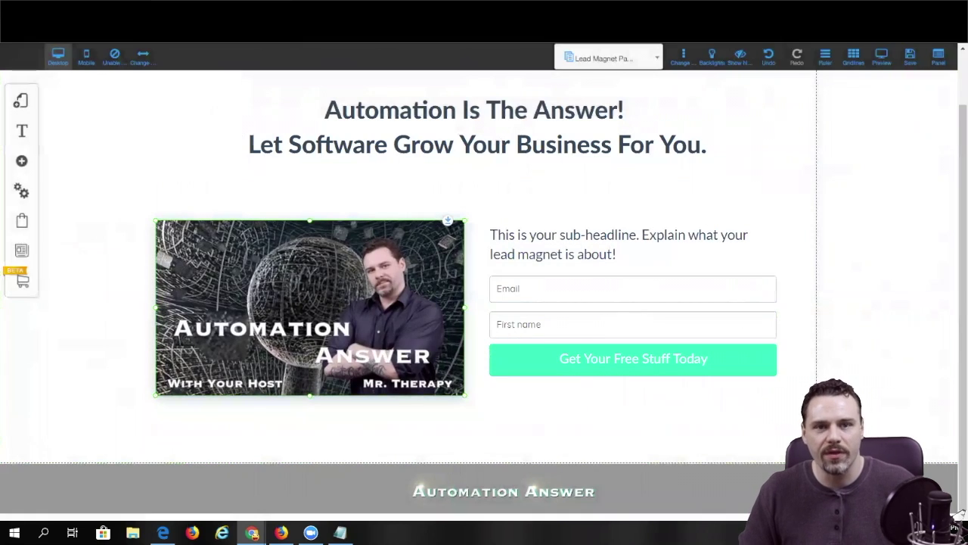
Step: Replace the sub-headline above the opt-in form with the copied text "It's easy to start, just watch the video below!"
key(alt+Tab)
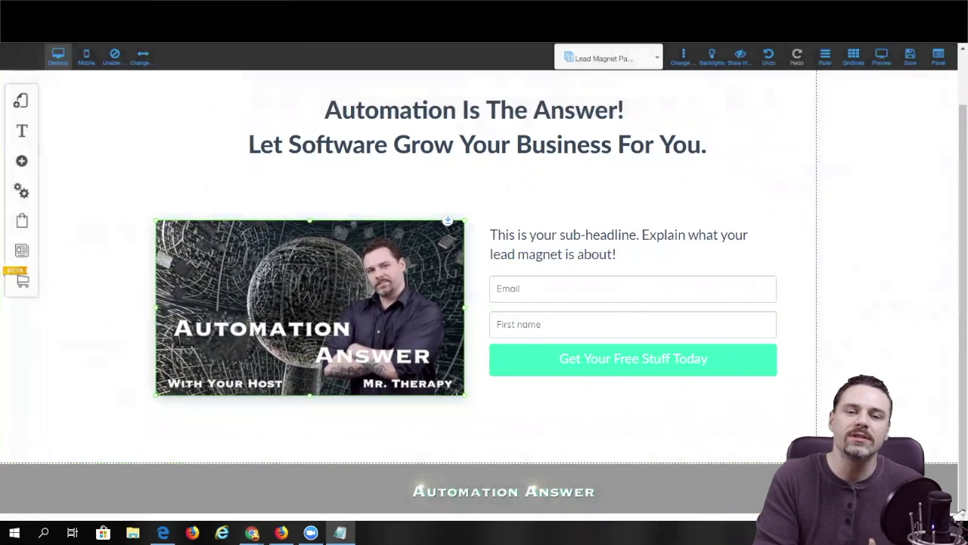
click(560, 251)
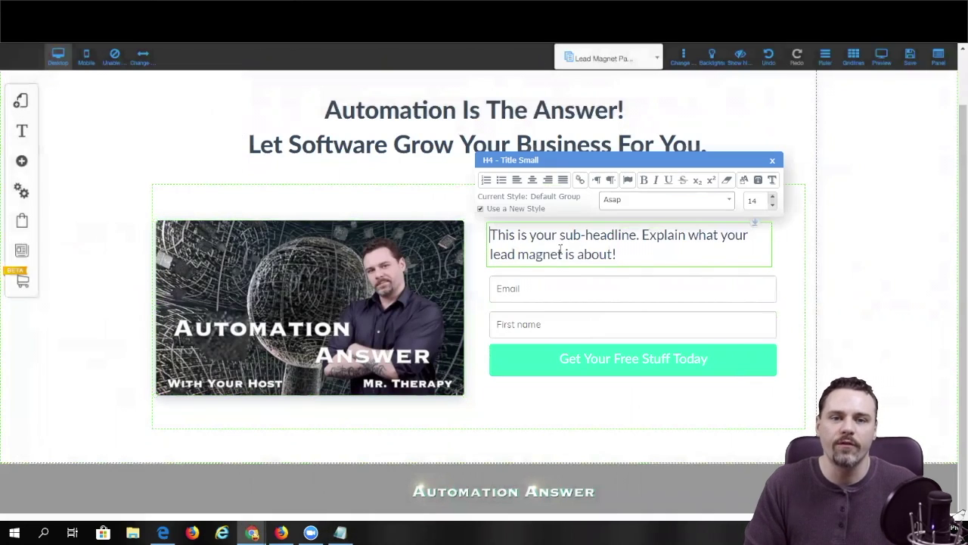
drag(626, 252, 493, 229)
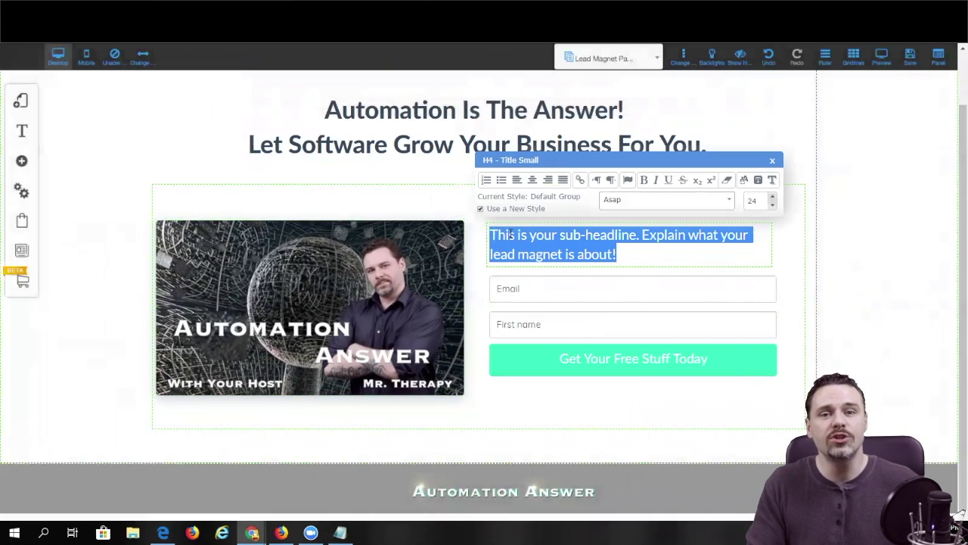
right_click(511, 239)
click(561, 294)
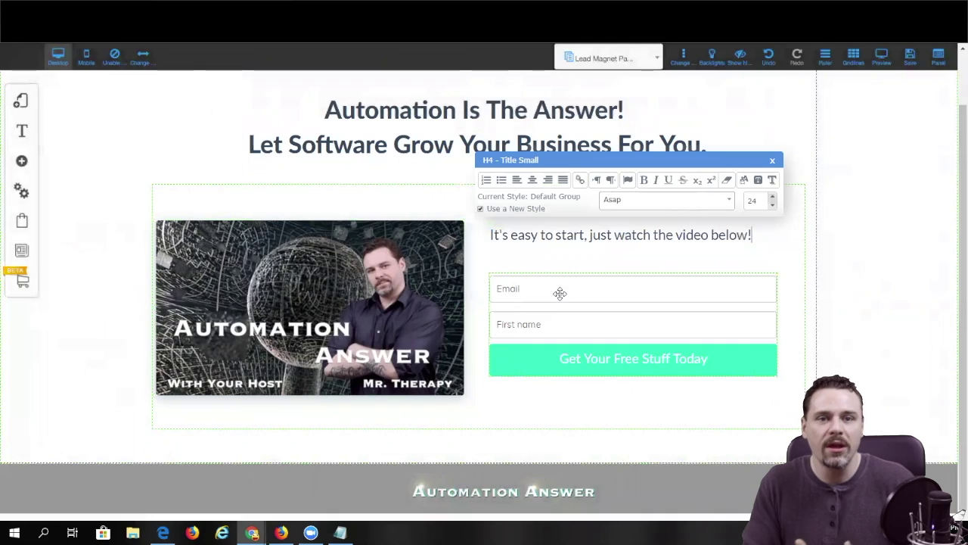
Step: Make the whole sub-headline bold and centre it above the opt-in form
click(603, 258)
triple_click(663, 236)
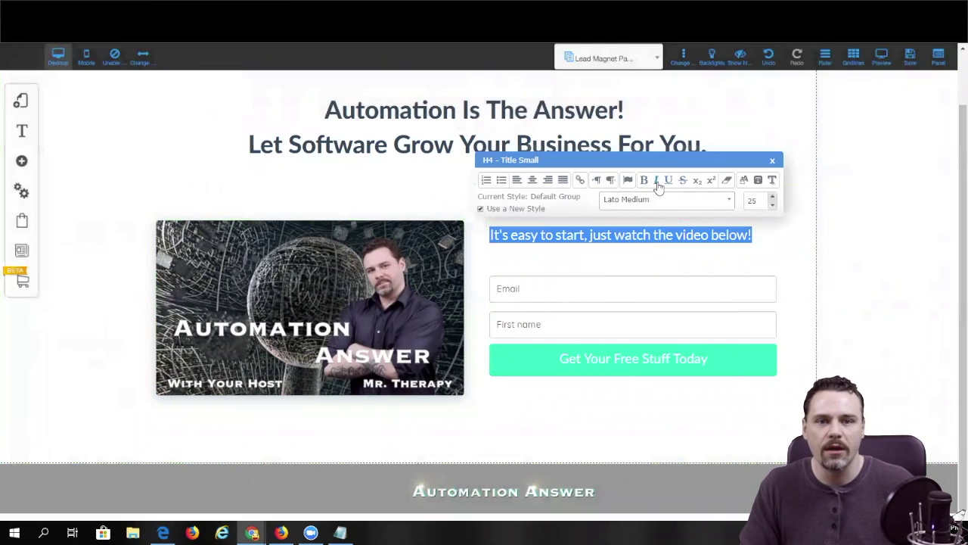
click(644, 180)
click(532, 180)
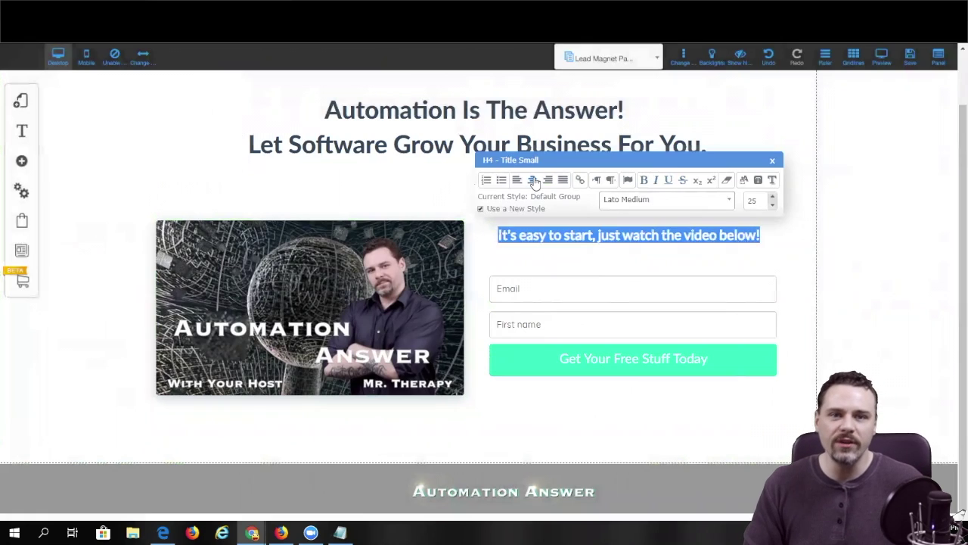
click(612, 252)
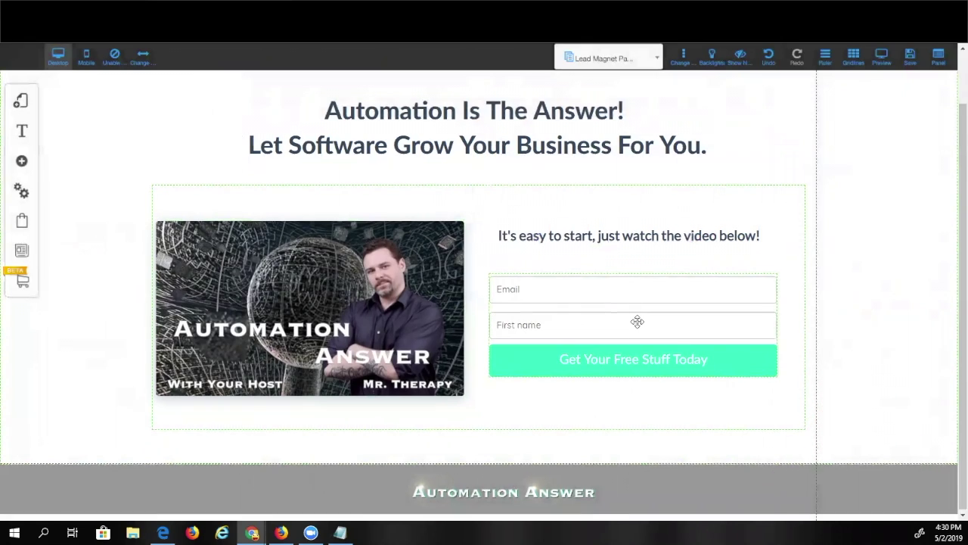
scroll(638, 321, up, 1)
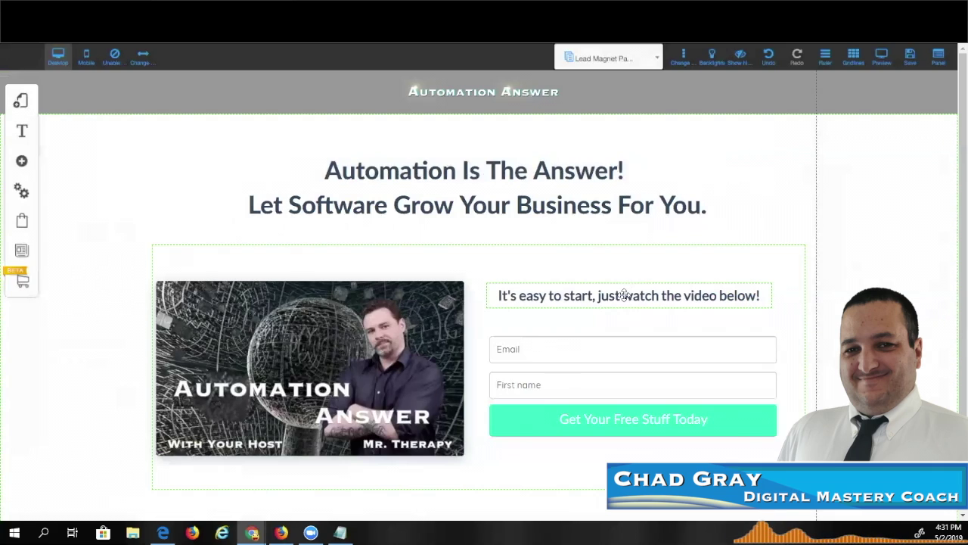
scroll(623, 295, down, 1)
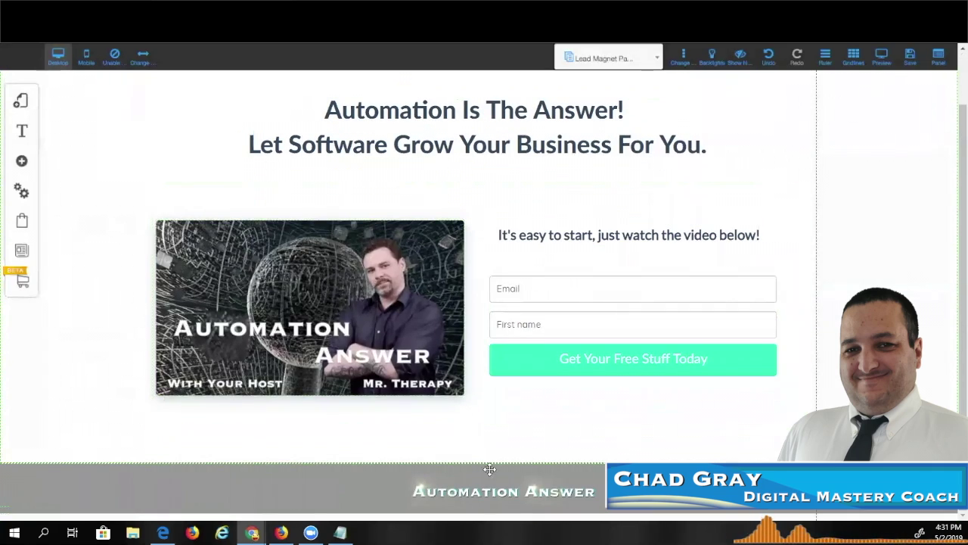
scroll(526, 501, up, 1)
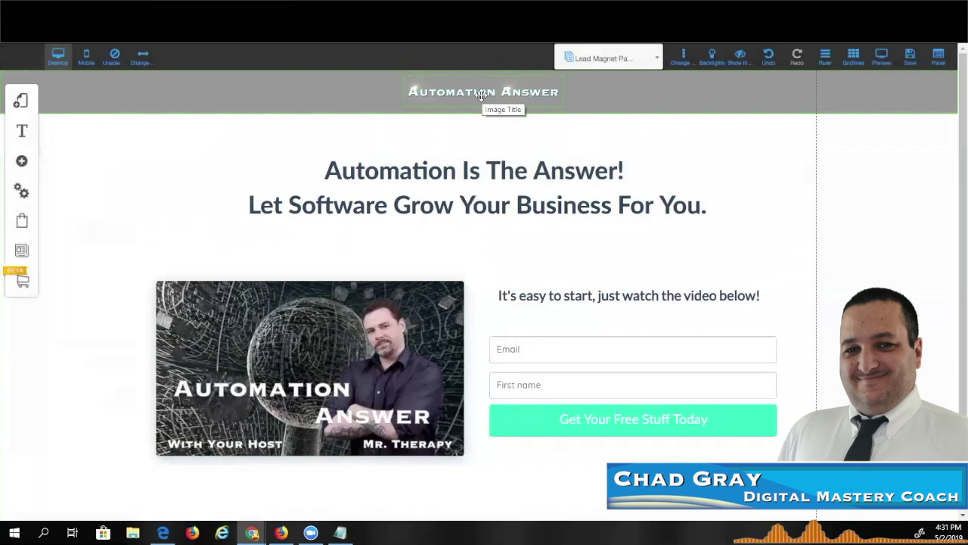
scroll(343, 250, down, 1)
scroll(347, 253, up, 1)
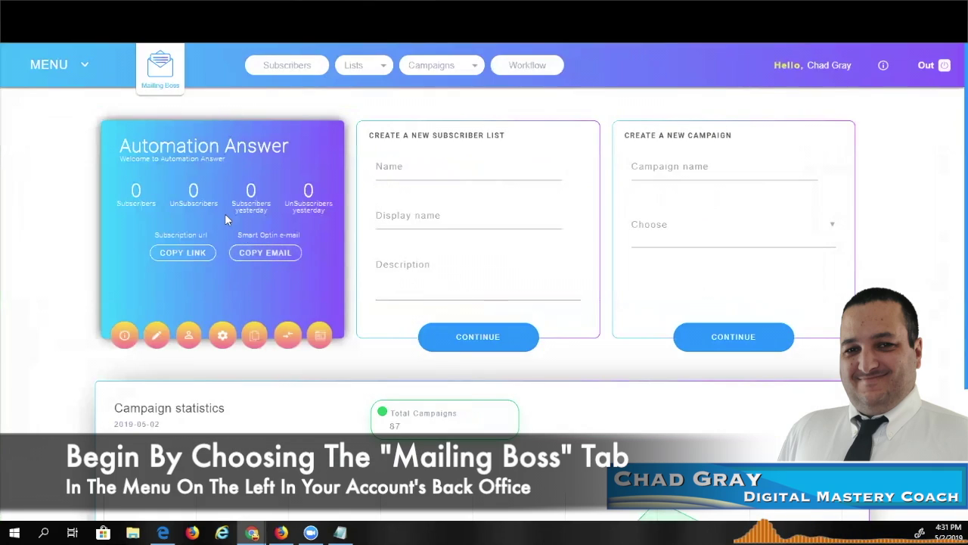
Step: Activate the name field of the new subscriber list form in Mailing Boss and leave it without entering a name
click(401, 167)
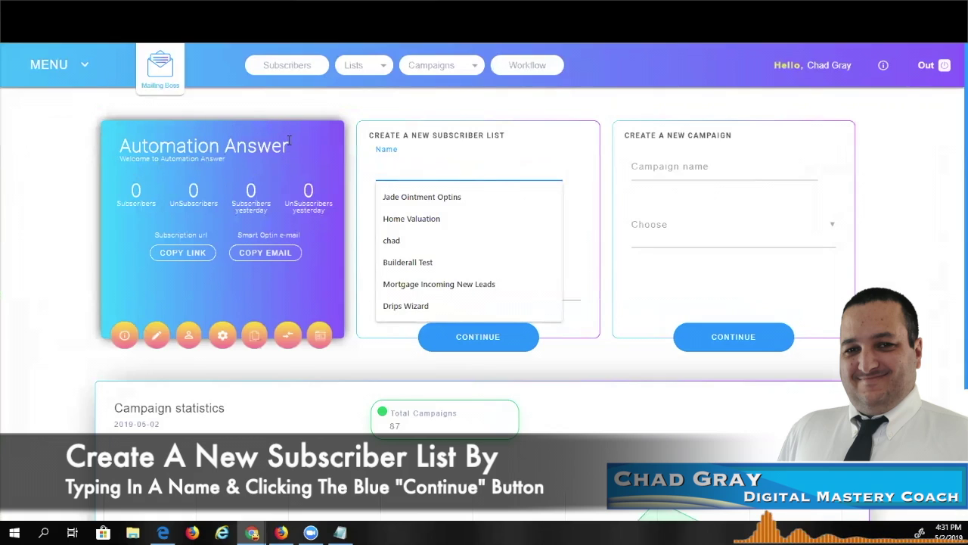
click(443, 119)
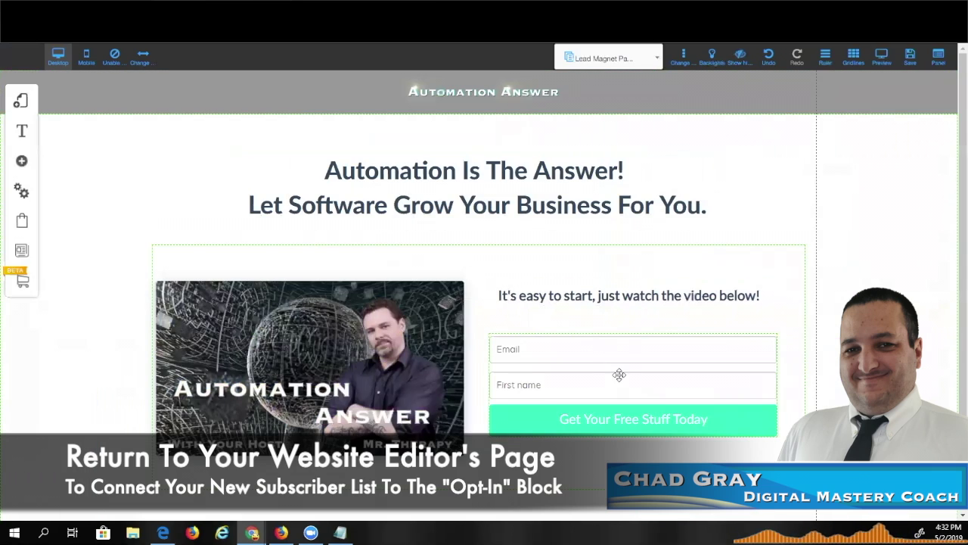
Step: Try to open the email marketing configuration of the opt-in form
right_click(619, 375)
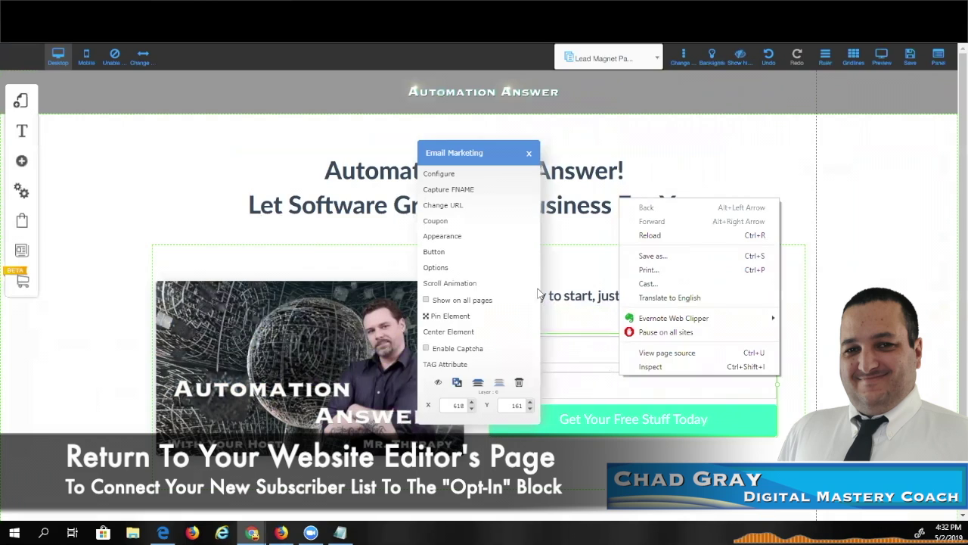
click(458, 174)
click(530, 313)
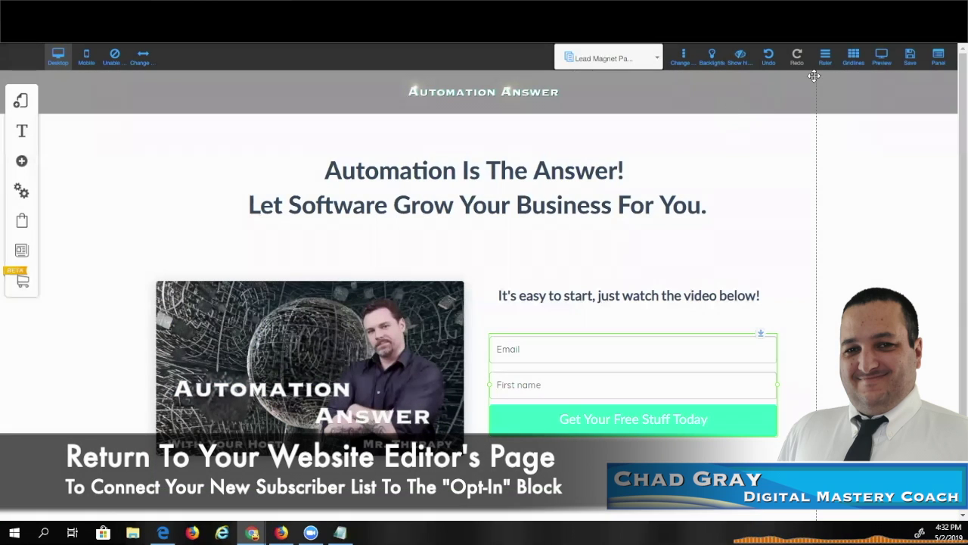
Step: Save the website and register it under the URL name testlayout1
click(911, 58)
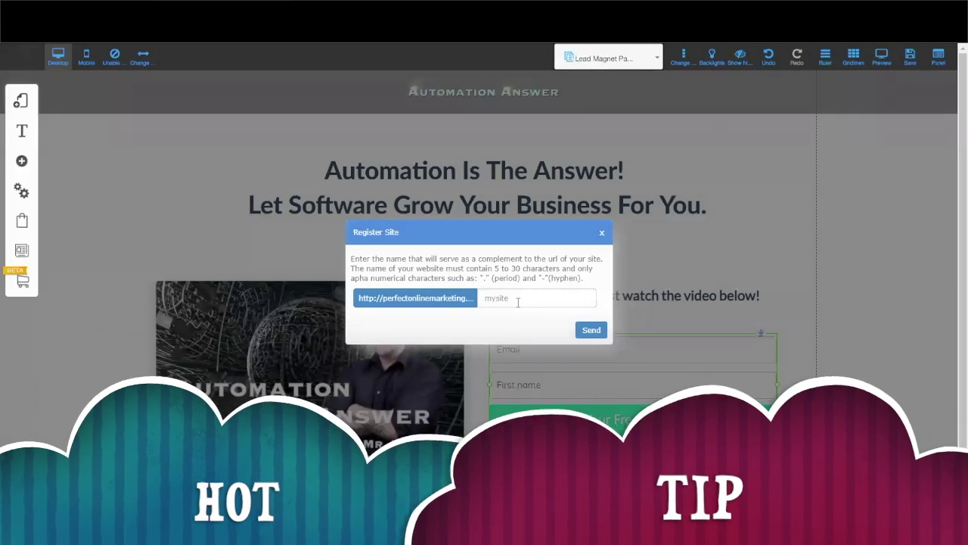
click(518, 302)
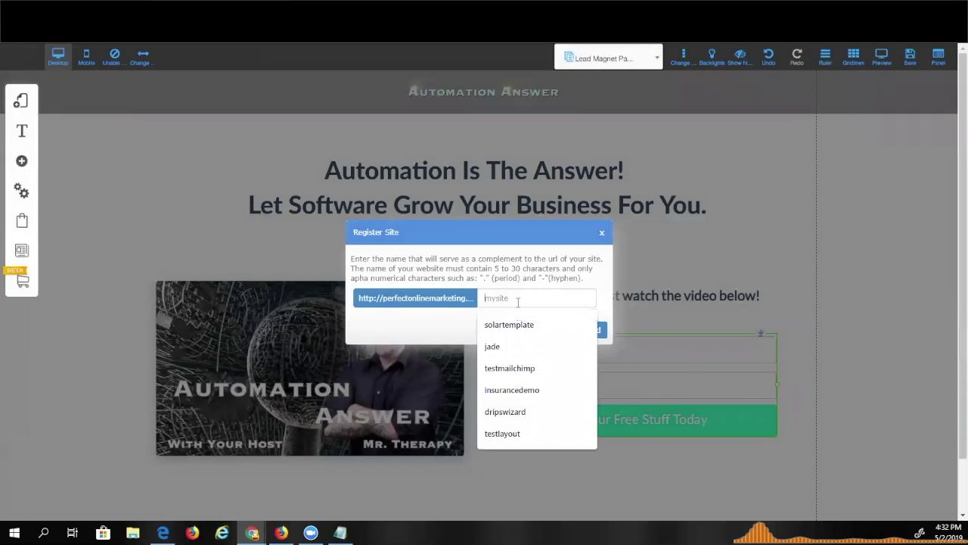
text(testlayou)
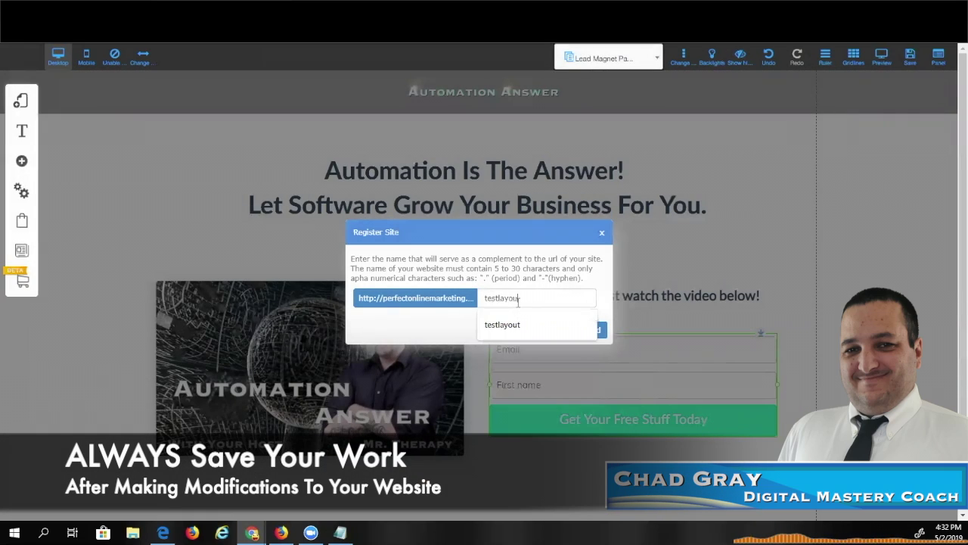
text(t1)
click(592, 329)
click(616, 387)
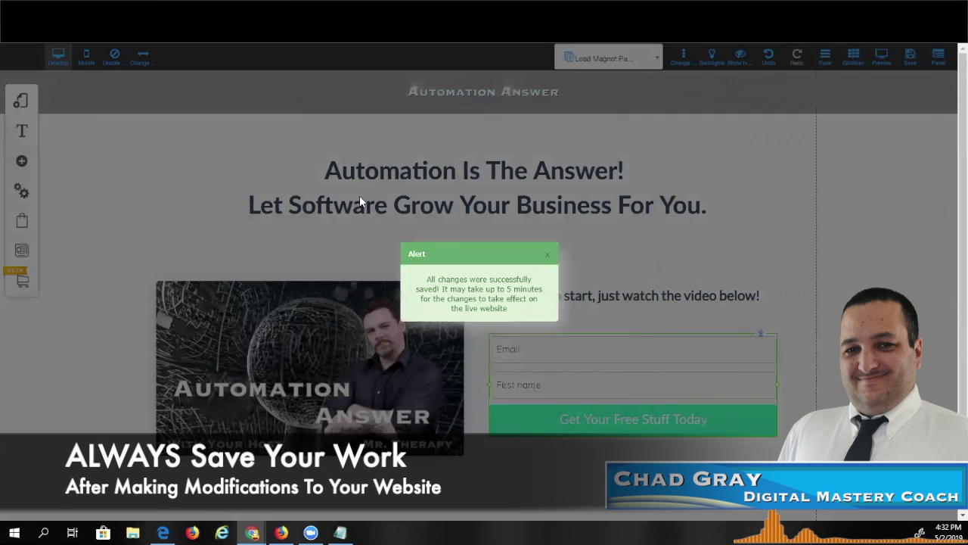
click(549, 256)
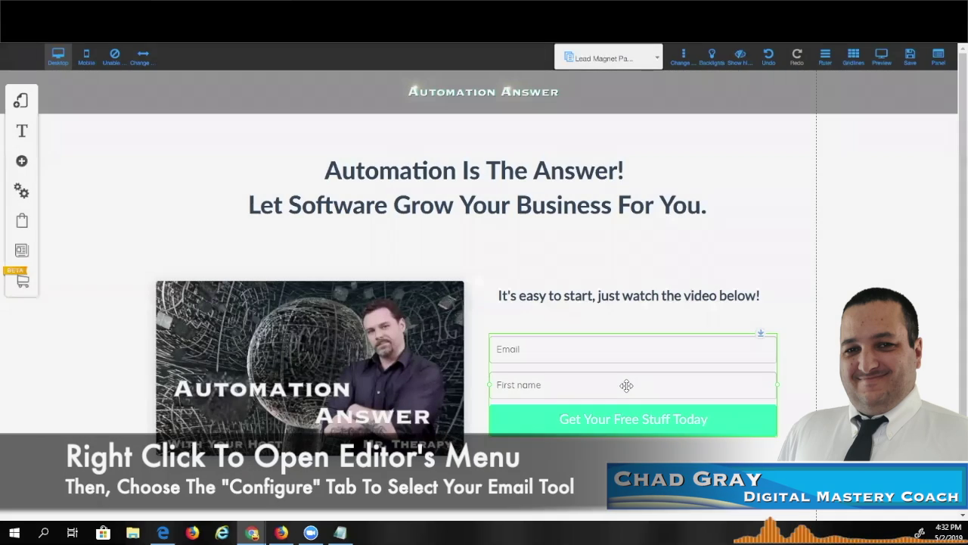
Step: Configure the opt-in form to use MailingBoss with the Automation Answer subscriber list
right_click(627, 385)
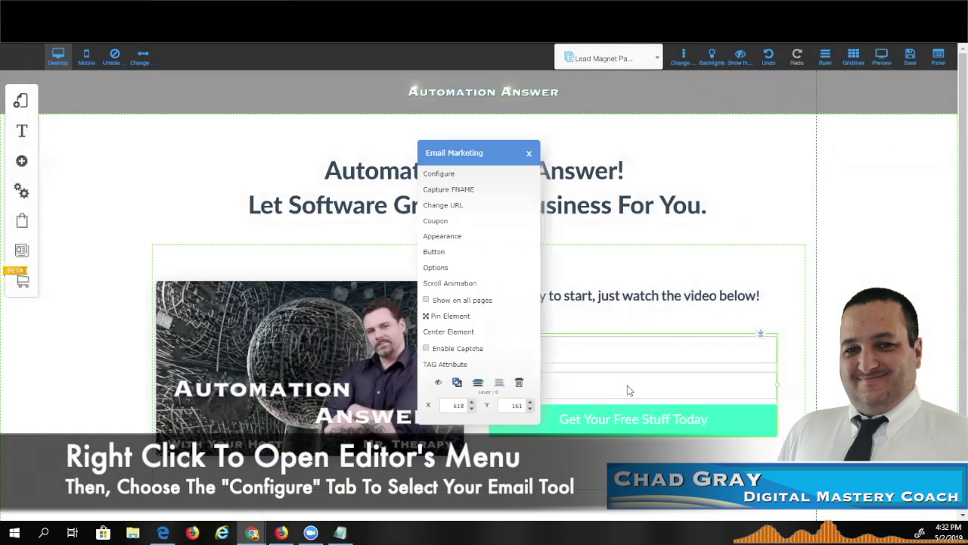
click(465, 179)
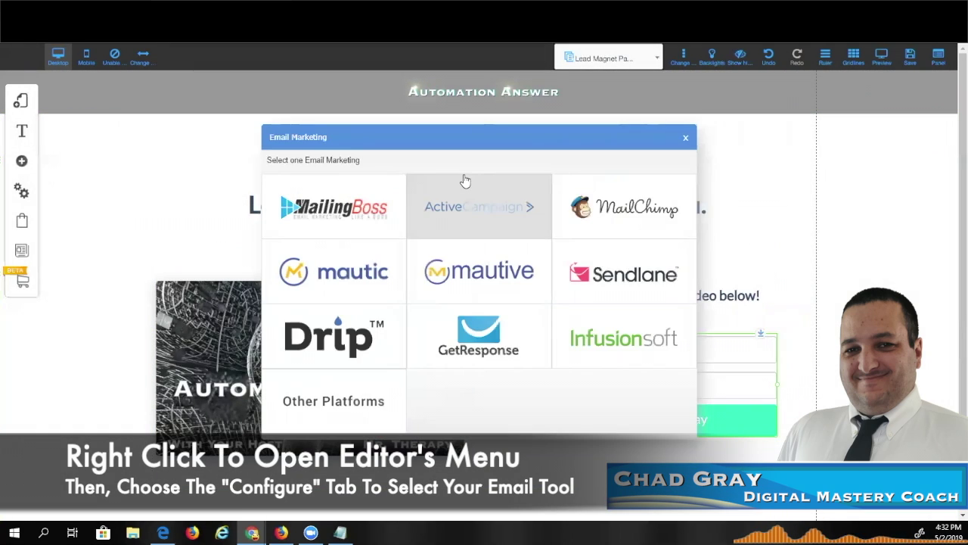
click(362, 216)
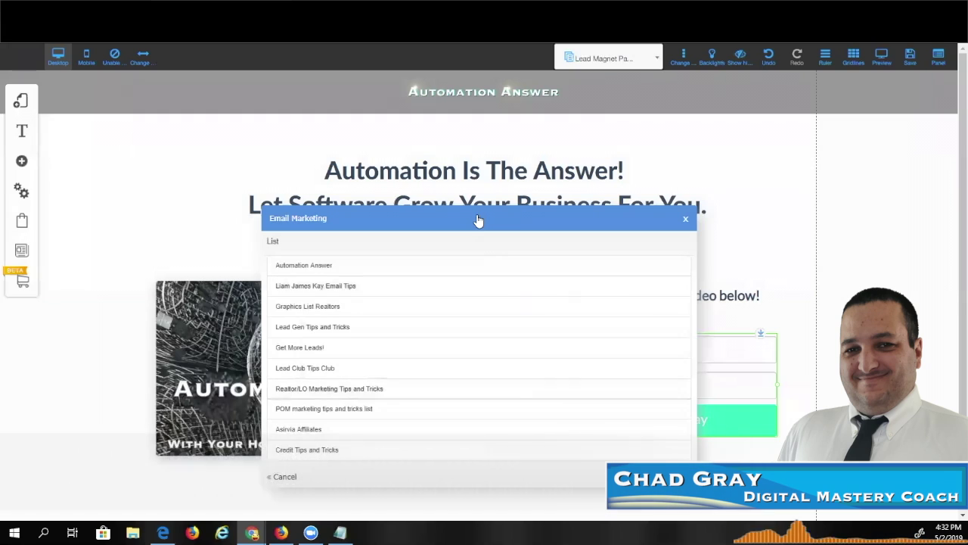
drag(476, 220, 477, 144)
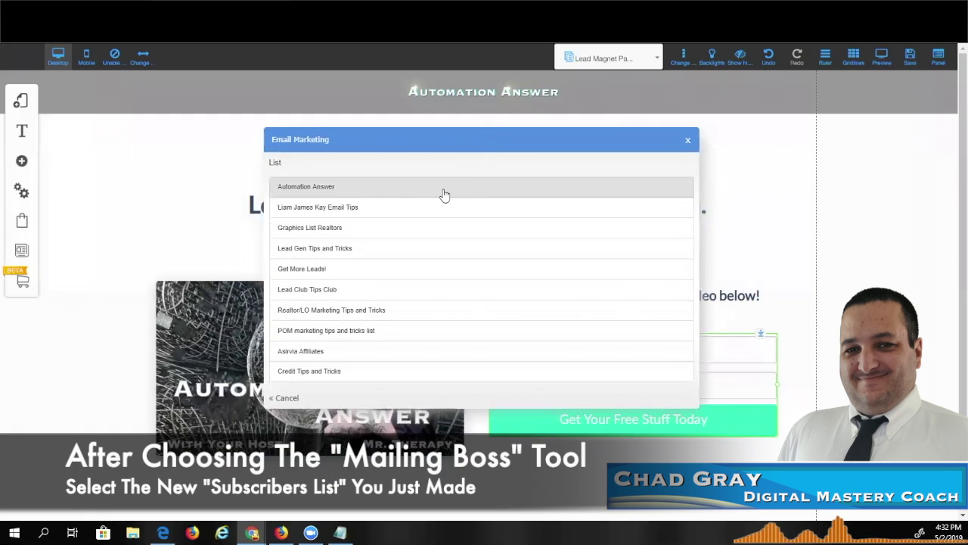
click(305, 190)
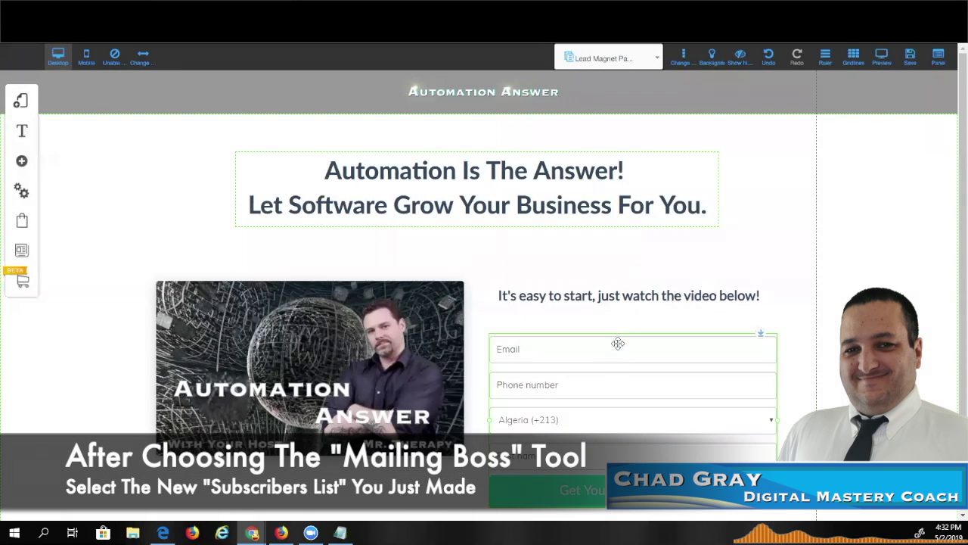
Step: Move the opt-in form and its sub-headline higher so the form sits beside the Automation Answer image
scroll(710, 373, down, 2)
drag(698, 365, 659, 255)
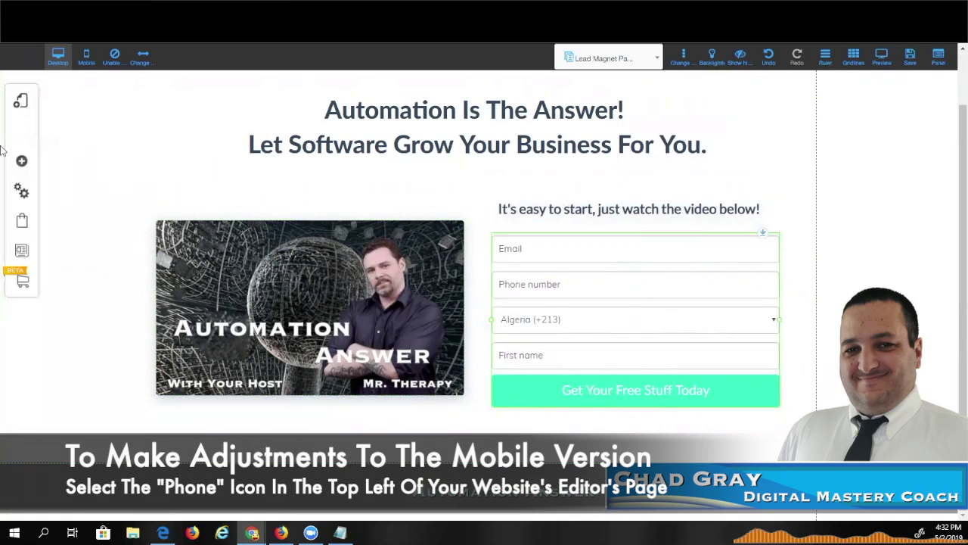
Step: Switch to the mobile version, dismiss the email marketing alert, and enlarge the Automation Answer logo in the header
click(84, 63)
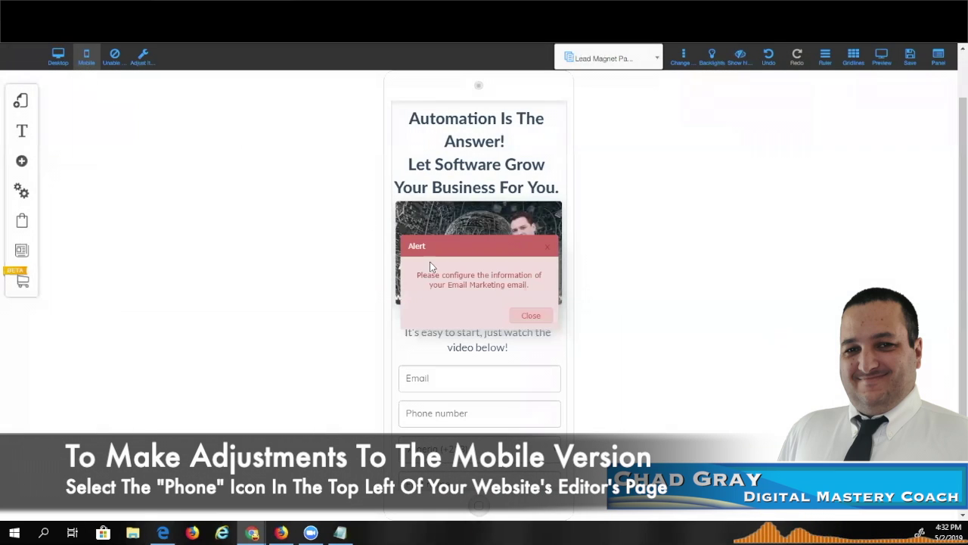
click(529, 315)
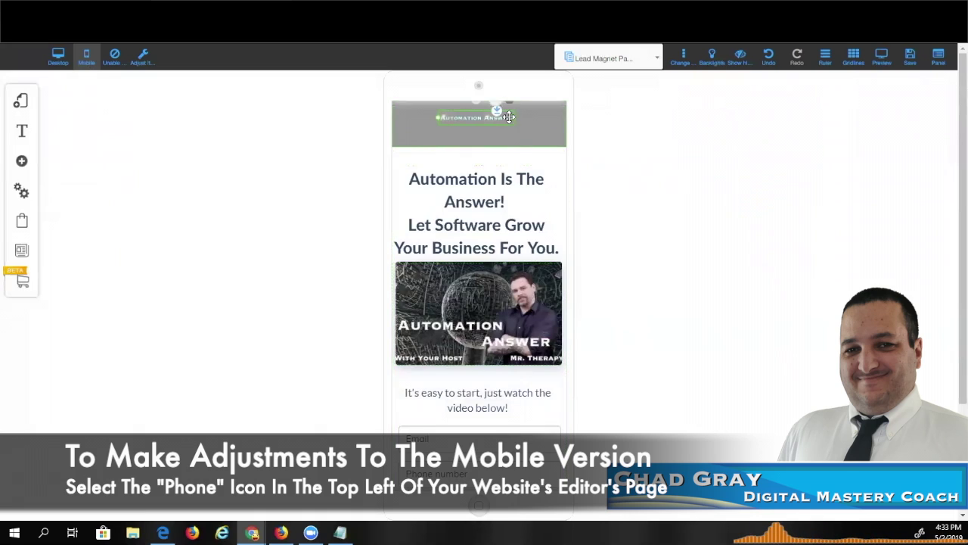
mouse_move(514, 118)
mouse_down()
mouse_move(572, 124)
mouse_move(524, 126)
mouse_up()
Step: Narrow and center the mobile headline so it wraps onto five lines, and reposition the Automation Answer image just below it
click(509, 235)
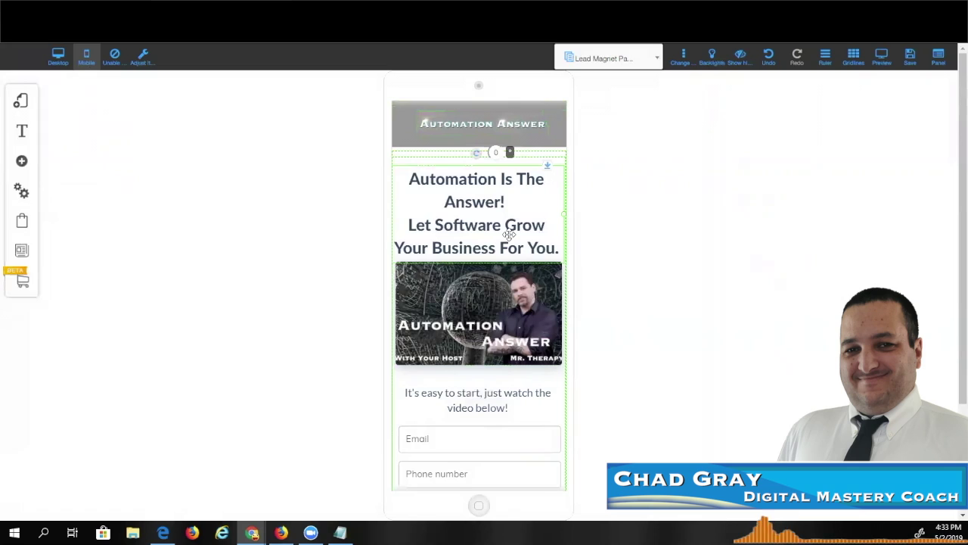
drag(562, 221, 555, 213)
click(531, 329)
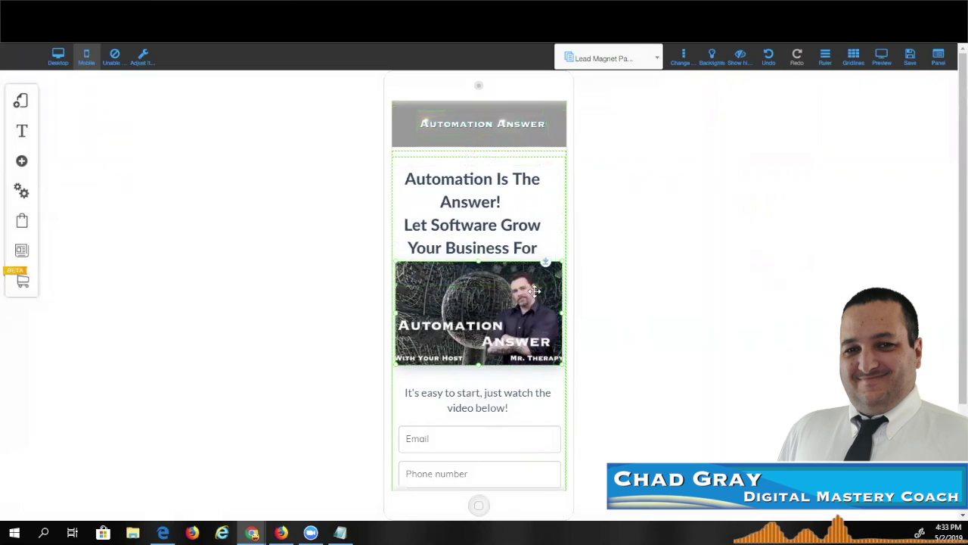
drag(545, 262, 545, 325)
click(519, 227)
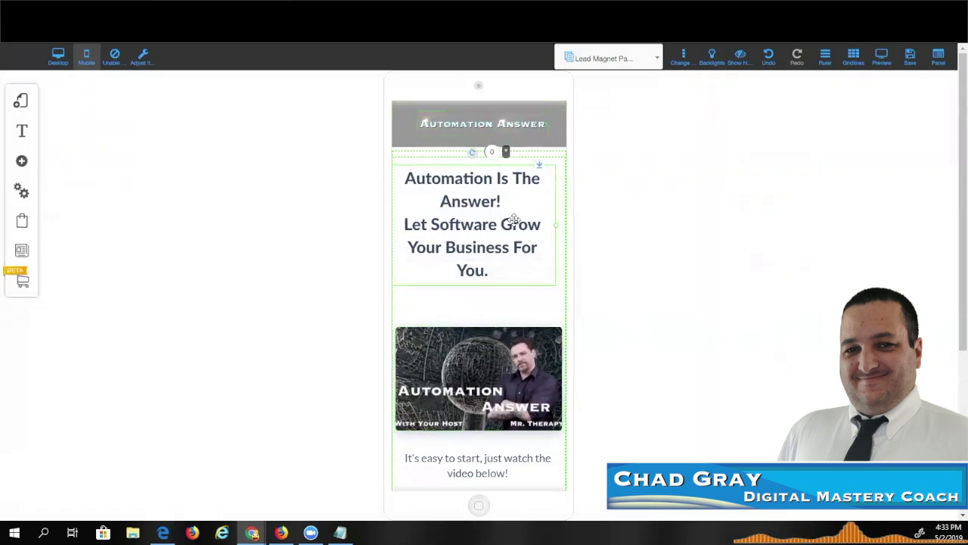
drag(519, 224, 539, 236)
drag(531, 346, 532, 326)
Step: Move the mobile sub-headline slightly closer to the image, place the footer below the opt-in form, and extend the banner section beneath the form
scroll(532, 324, down, 3)
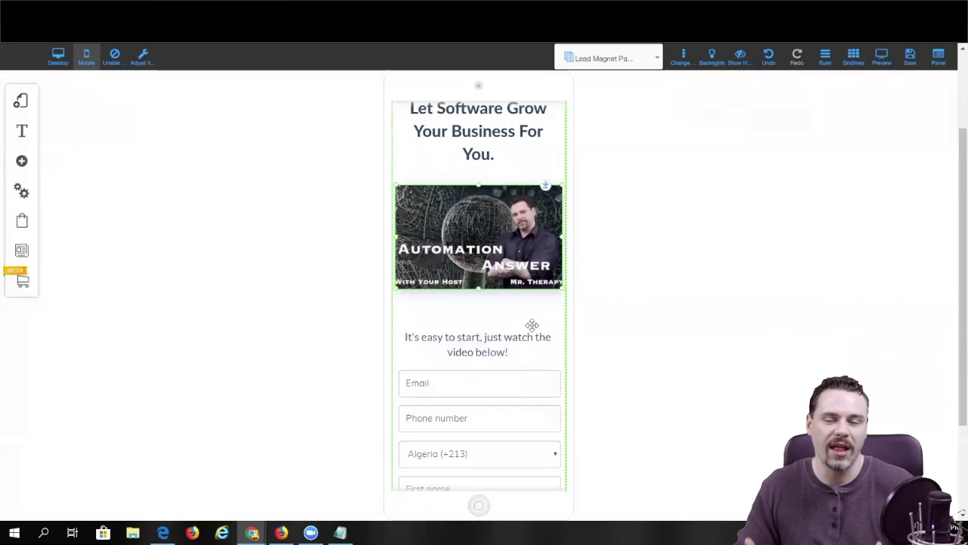
drag(522, 285, 522, 277)
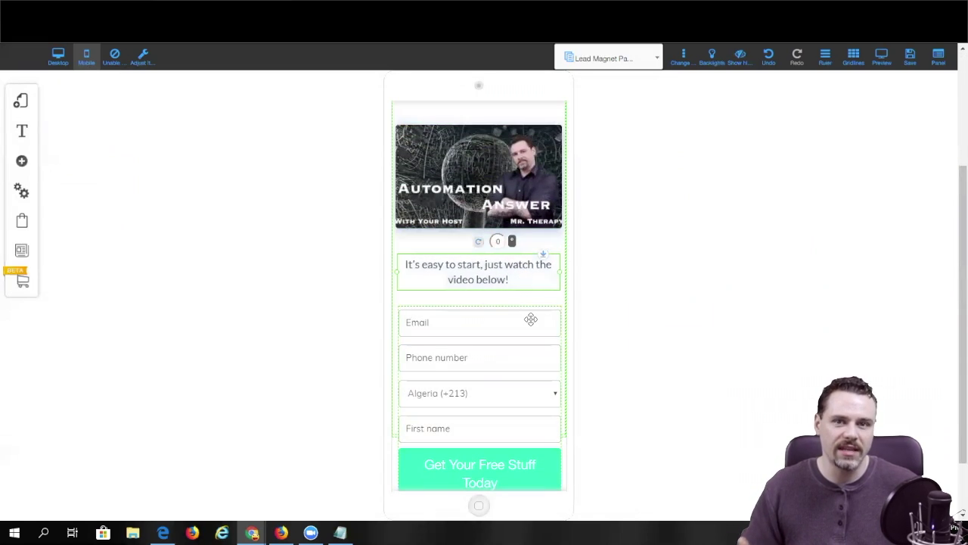
scroll(529, 320, down, 1)
drag(526, 458, 530, 542)
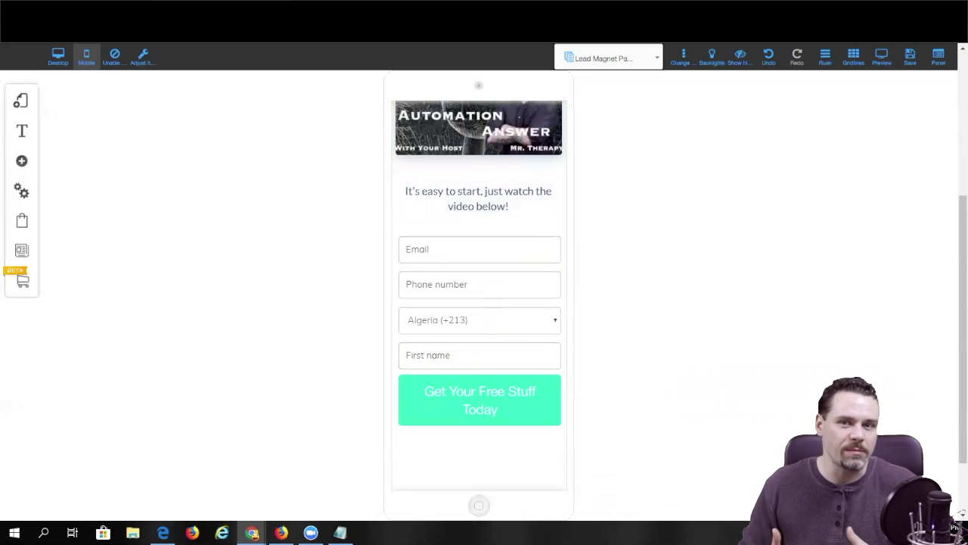
scroll(511, 483, down, 1)
drag(497, 449, 531, 459)
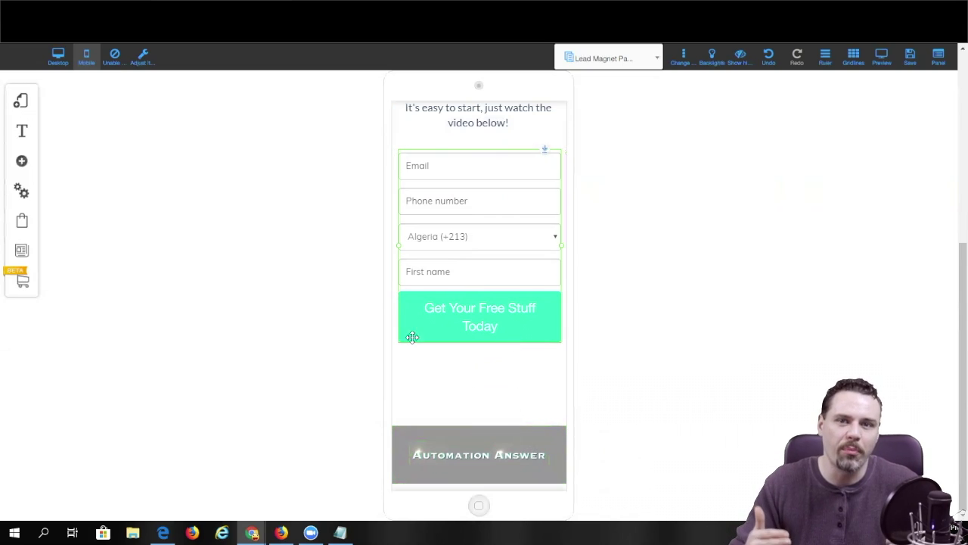
drag(478, 279, 489, 369)
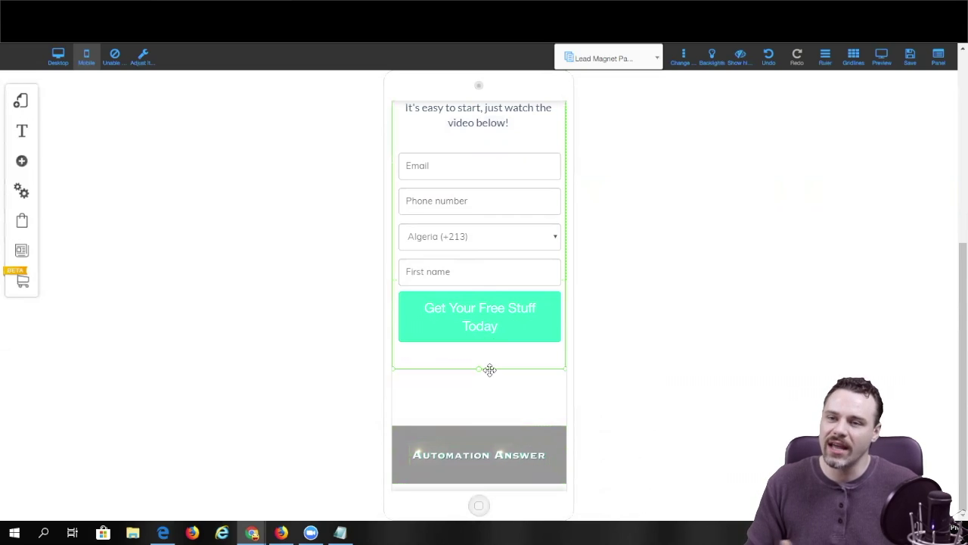
Step: Review the mobile layout from header to footer, check it in the preview, and return to editing
scroll(526, 430, up, 3)
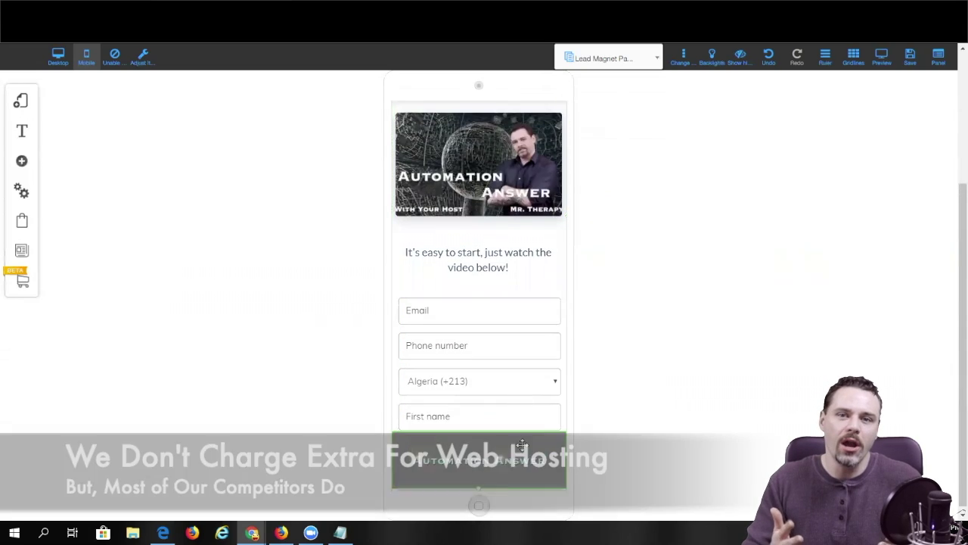
scroll(543, 445, down, 2)
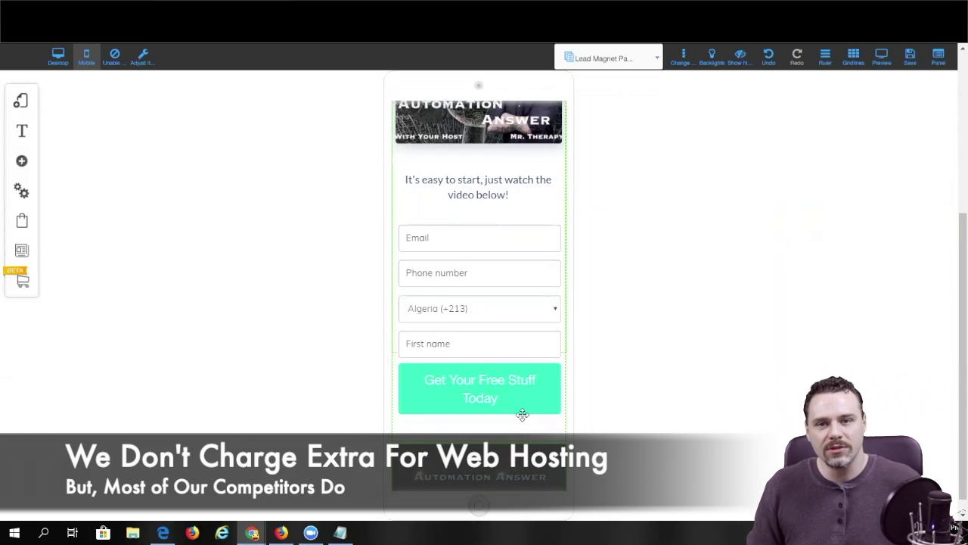
scroll(527, 383, up, 5)
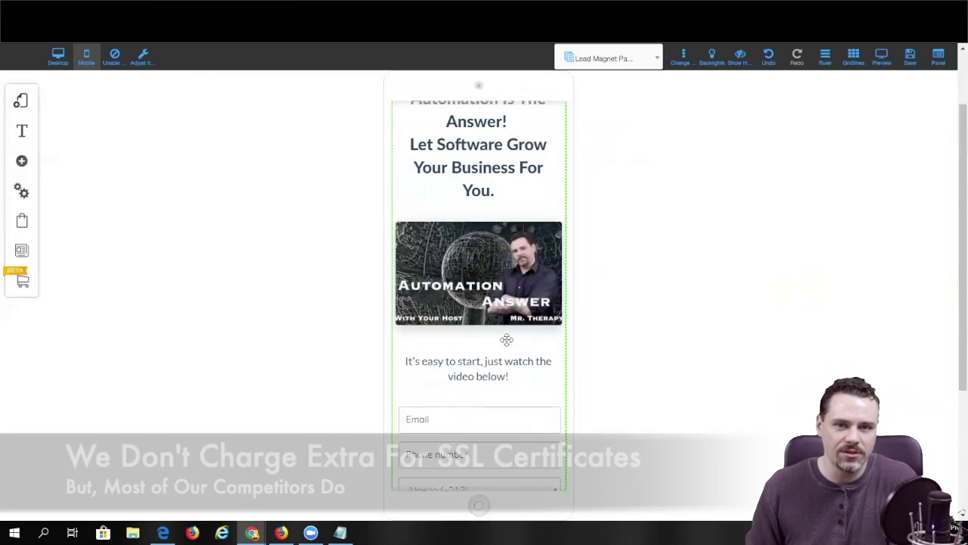
scroll(511, 316, up, 2)
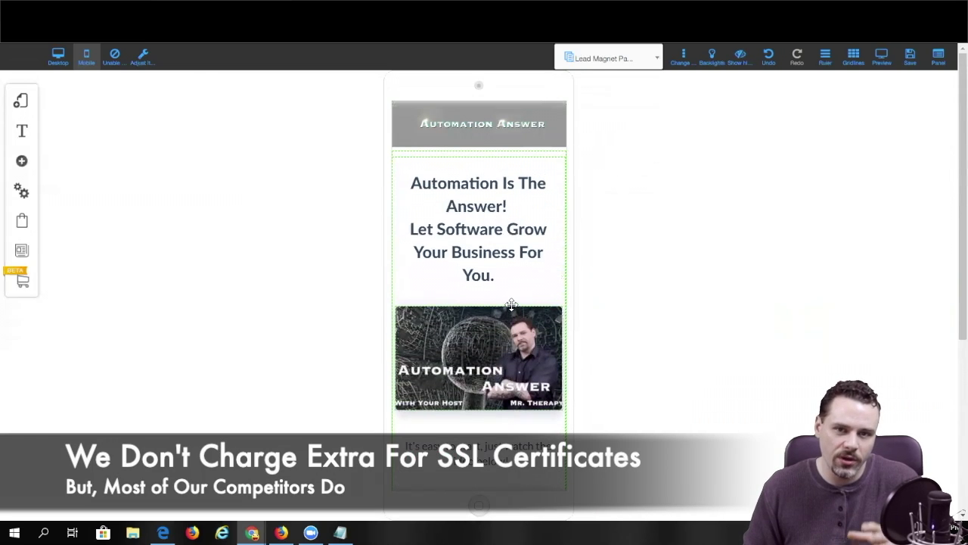
scroll(512, 304, down, 8)
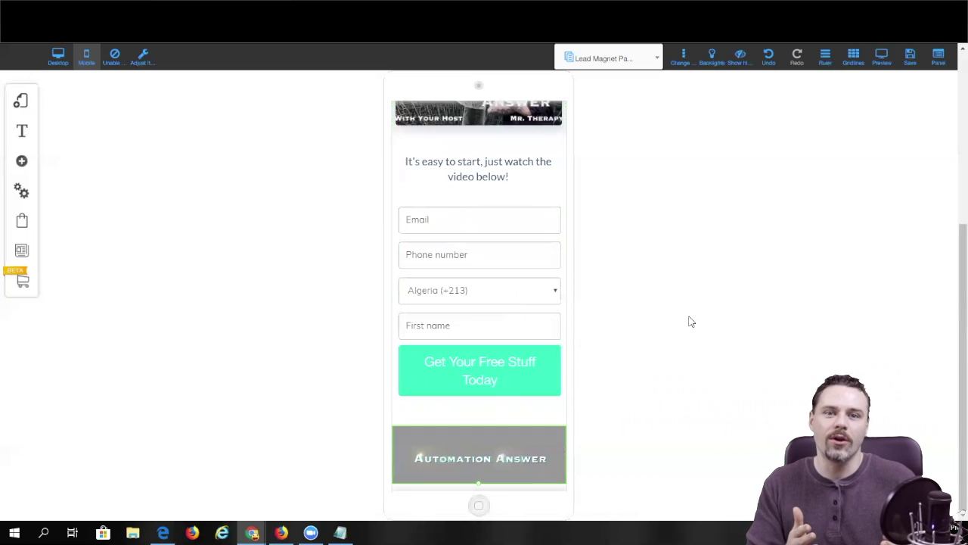
scroll(688, 322, up, 4)
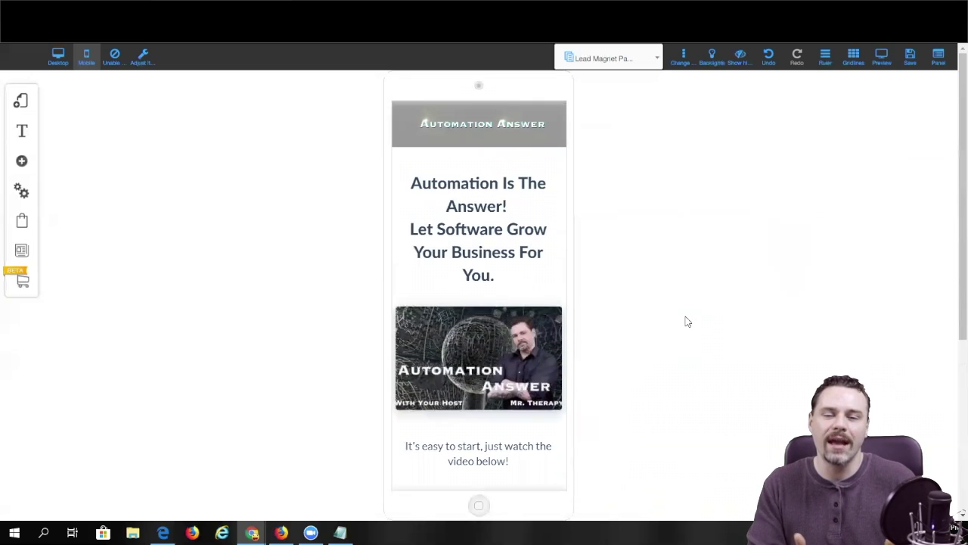
click(883, 58)
scroll(686, 209, down, 4)
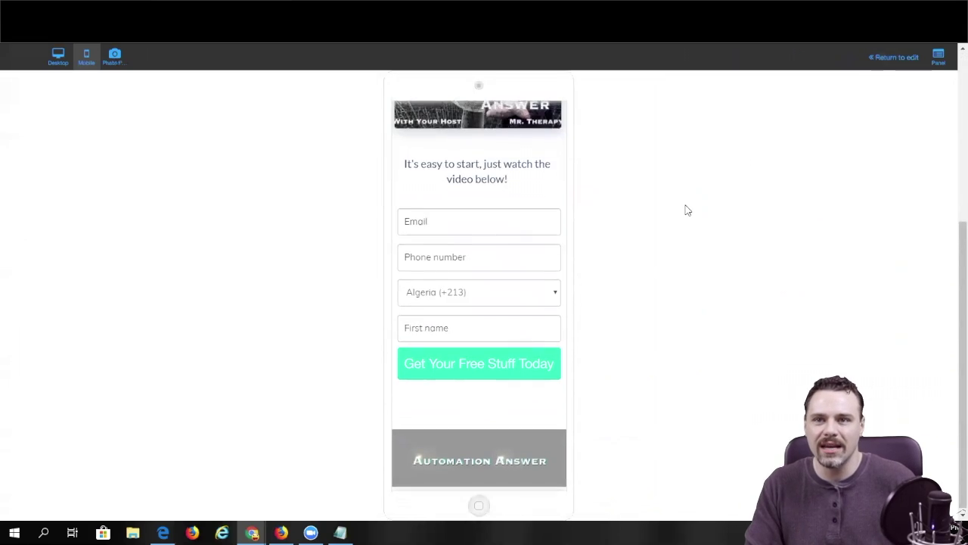
scroll(687, 211, up, 4)
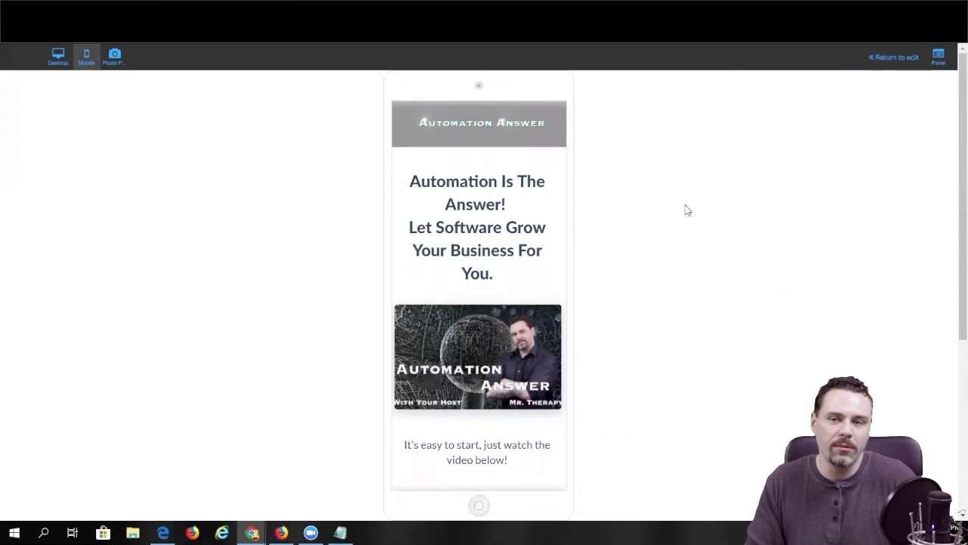
click(897, 56)
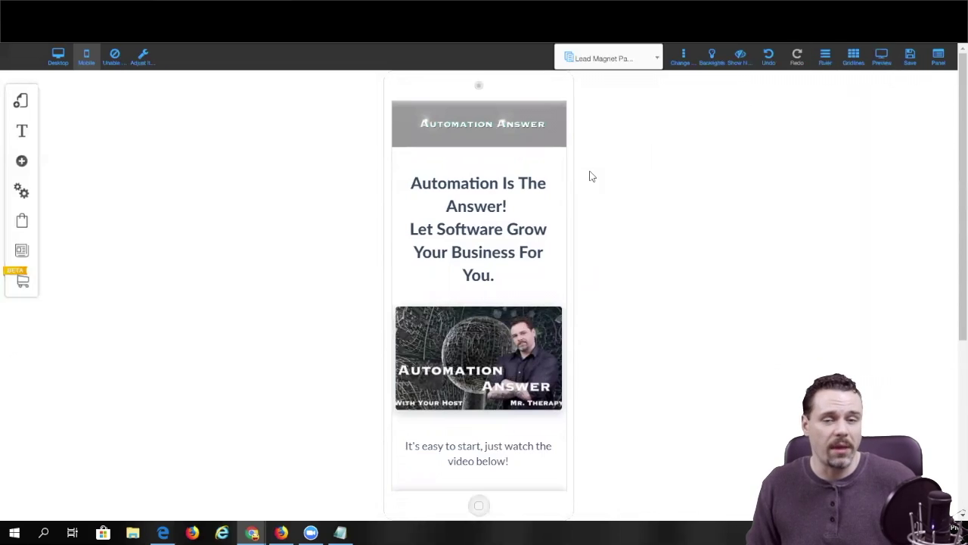
Step: In the desktop version, set the blue skyscraper image 3197524.jpg as the main banner's fluid background image
click(58, 56)
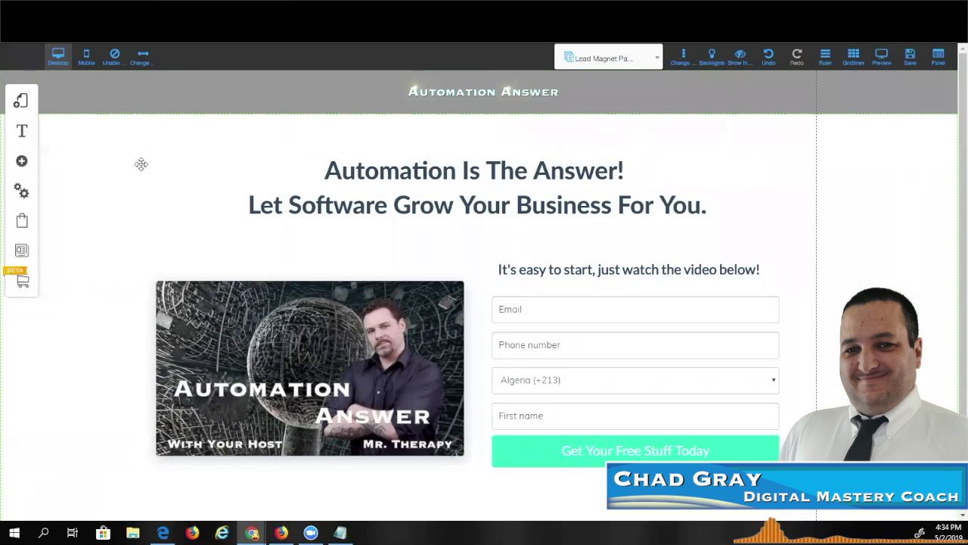
right_click(110, 194)
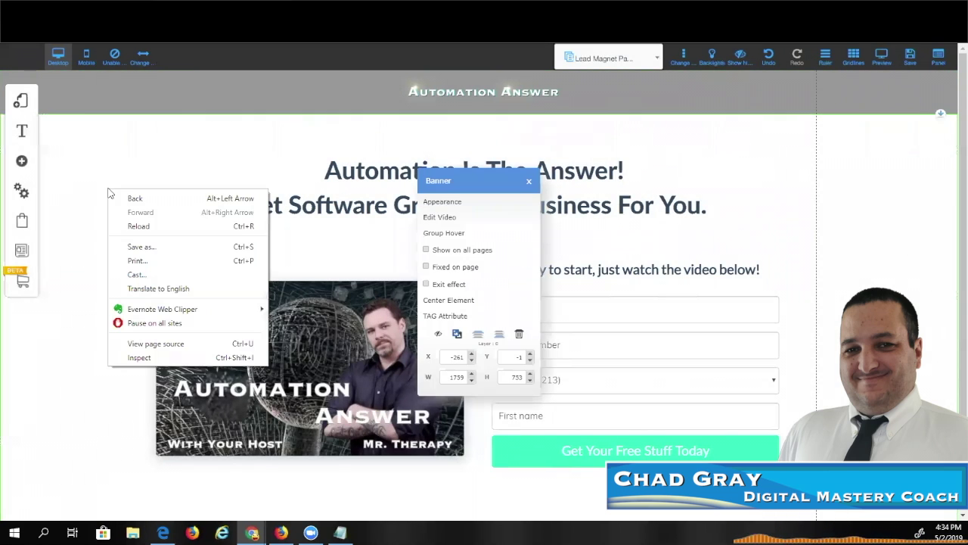
click(444, 203)
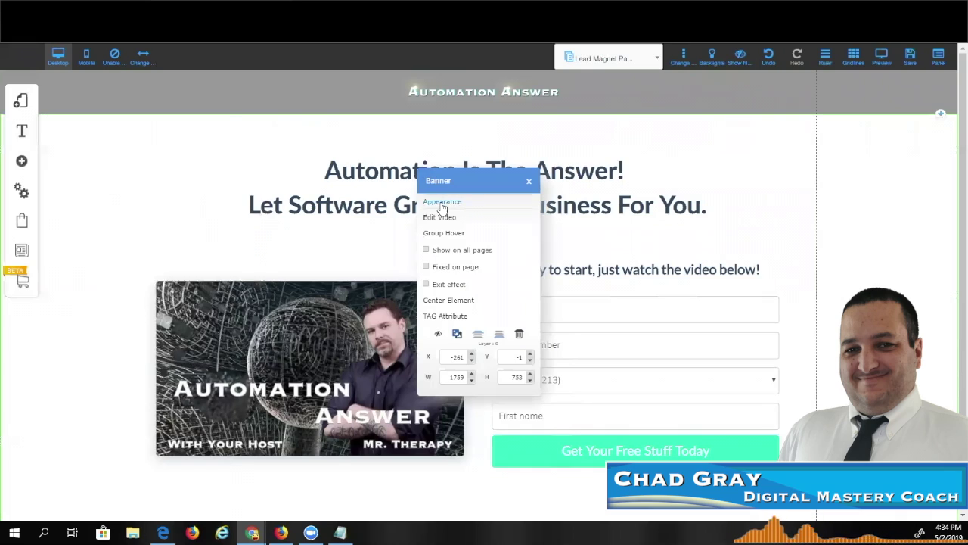
click(205, 236)
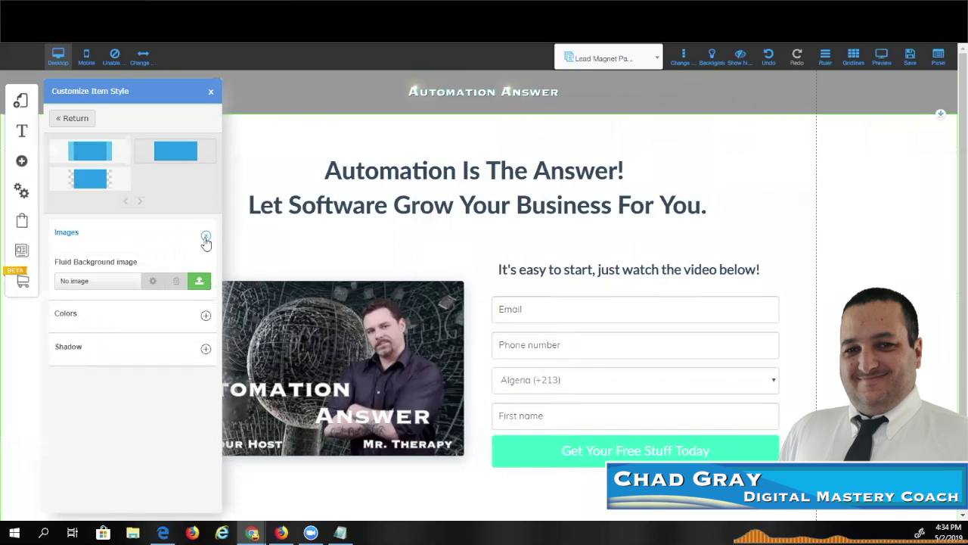
click(199, 283)
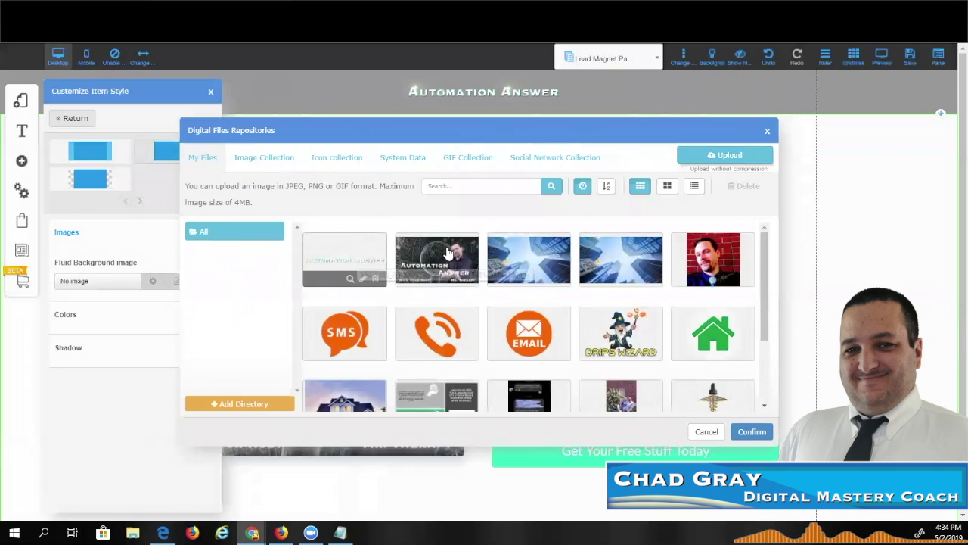
click(539, 264)
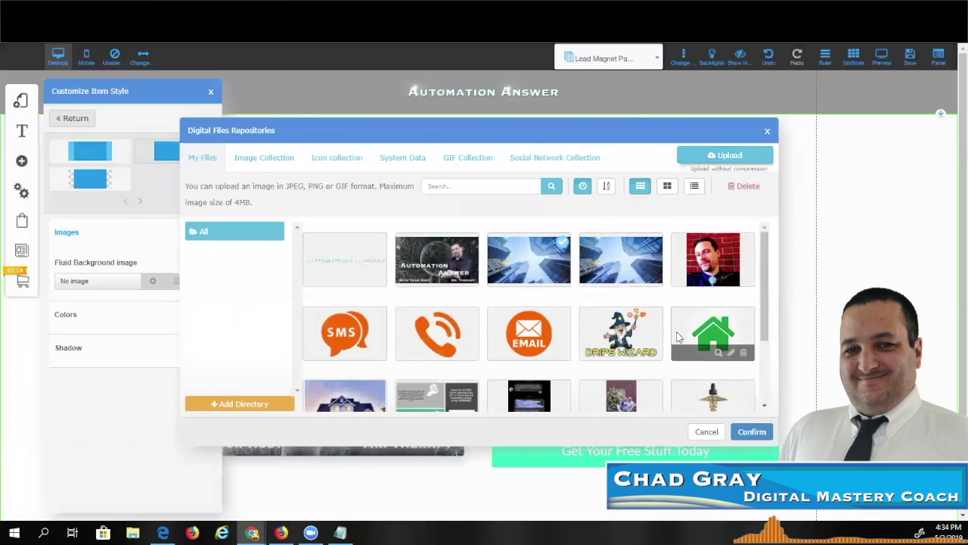
click(752, 432)
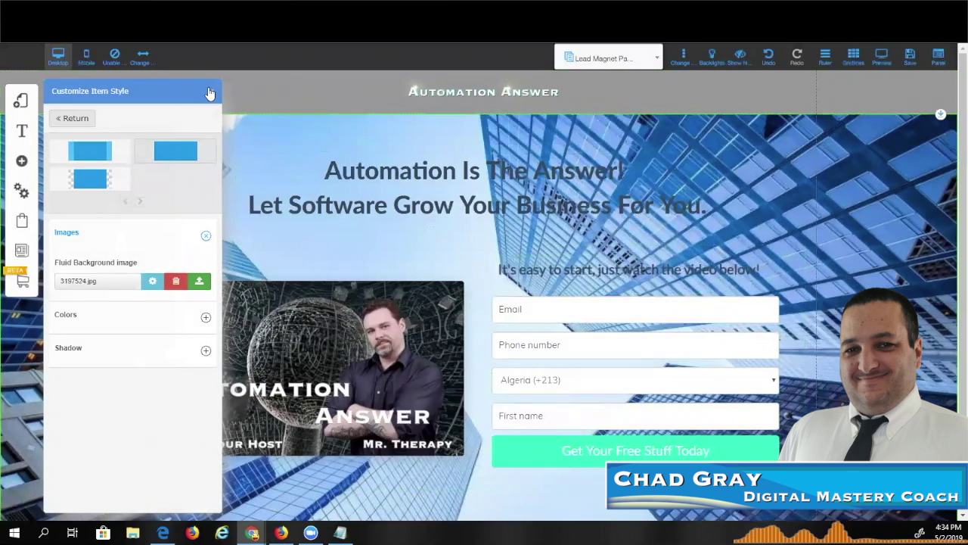
click(210, 90)
scroll(719, 275, down, 1)
scroll(730, 295, up, 1)
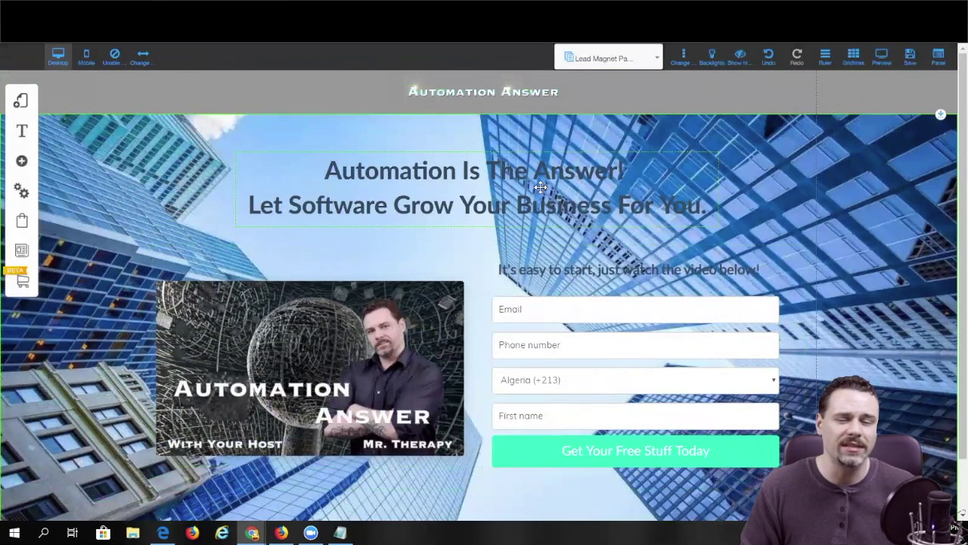
Step: Undo the last change and, in the mobile version, move the opt-in form out of the phone layout to free the background banner
click(767, 55)
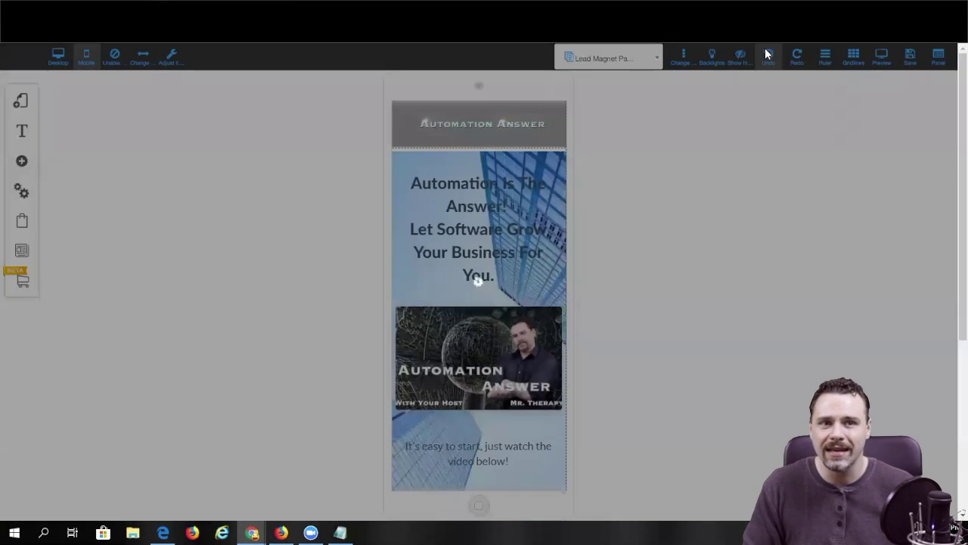
scroll(535, 296, down, 5)
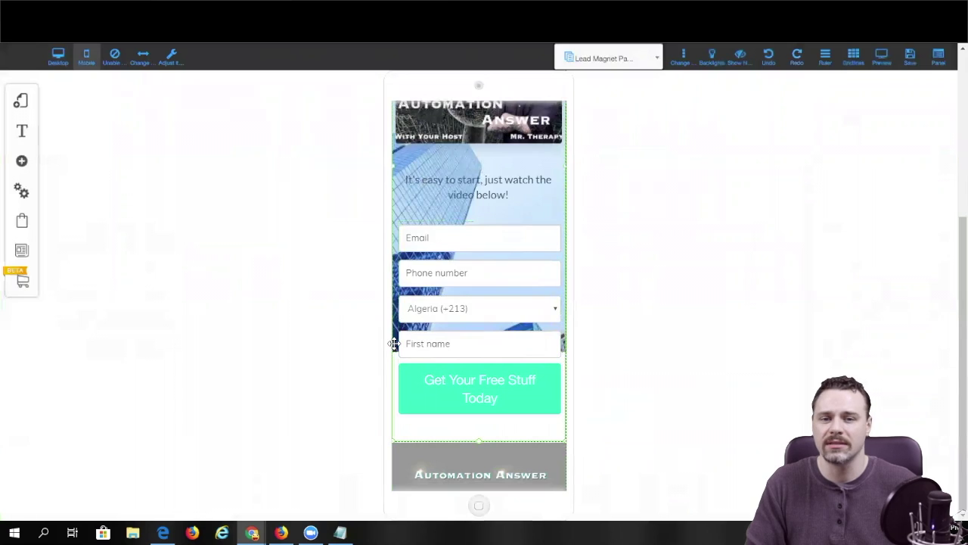
drag(459, 350, 710, 344)
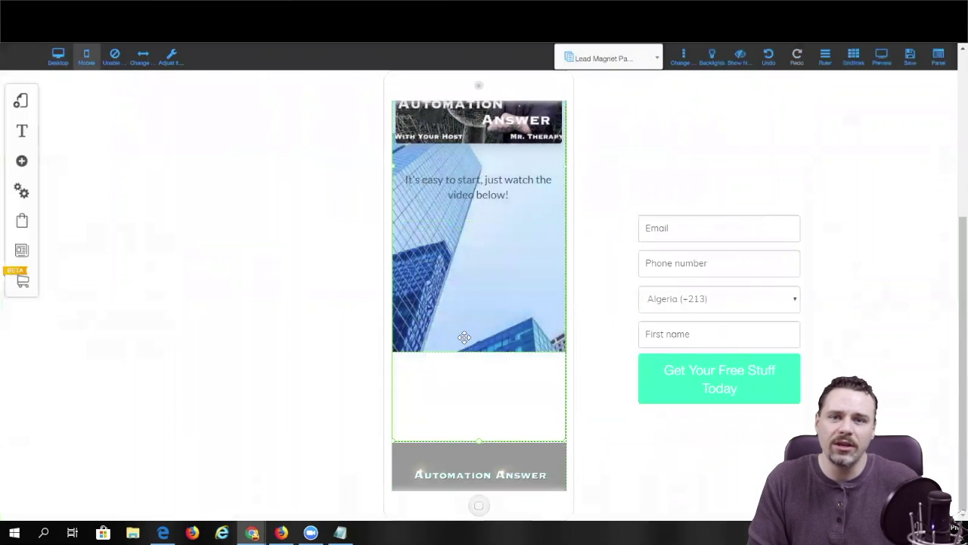
scroll(512, 338, up, 3)
scroll(511, 340, down, 4)
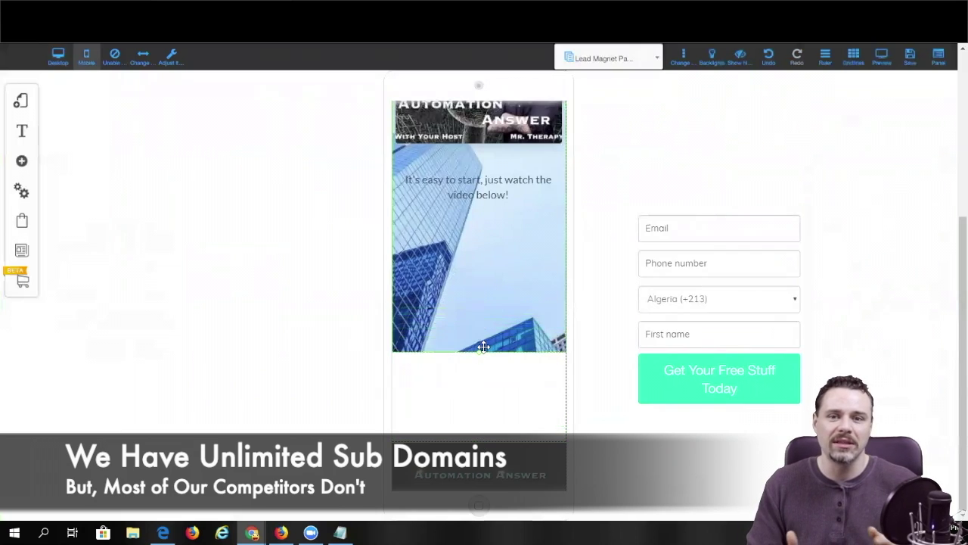
Step: Stretch the mobile background banner down to the footer and move the opt-in form back onto it below the sub-headline
drag(481, 357, 479, 443)
drag(479, 330, 480, 444)
drag(686, 277, 432, 288)
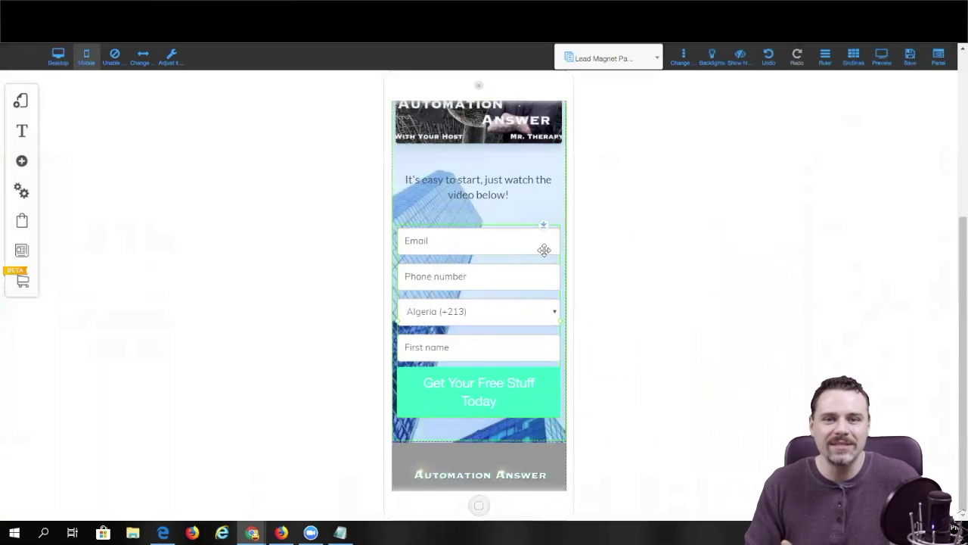
scroll(545, 249, up, 4)
scroll(544, 256, down, 4)
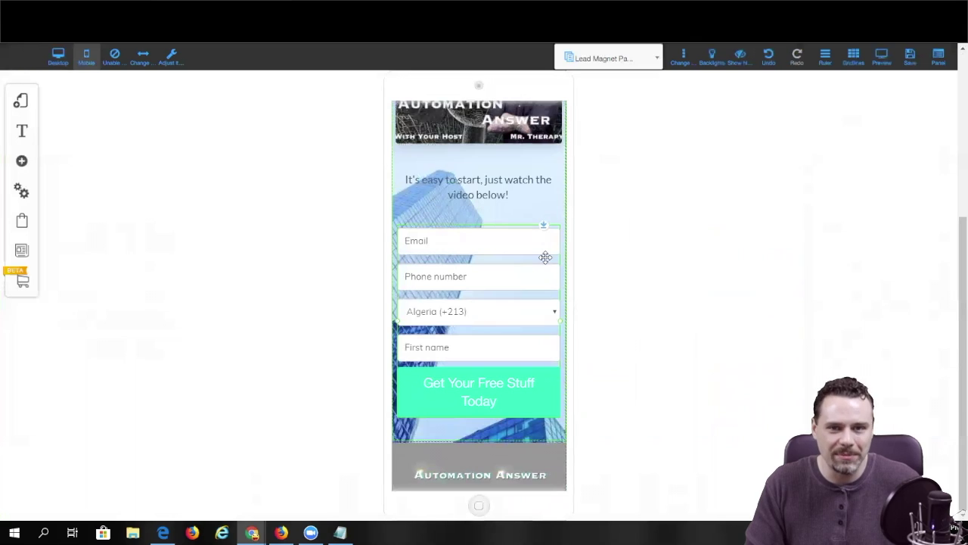
Step: Add a white text shadow to the whole headline "Automation Is The Answer! Let Software Grow Your Business For You." in the mobile version
scroll(545, 255, up, 4)
double_click(544, 258)
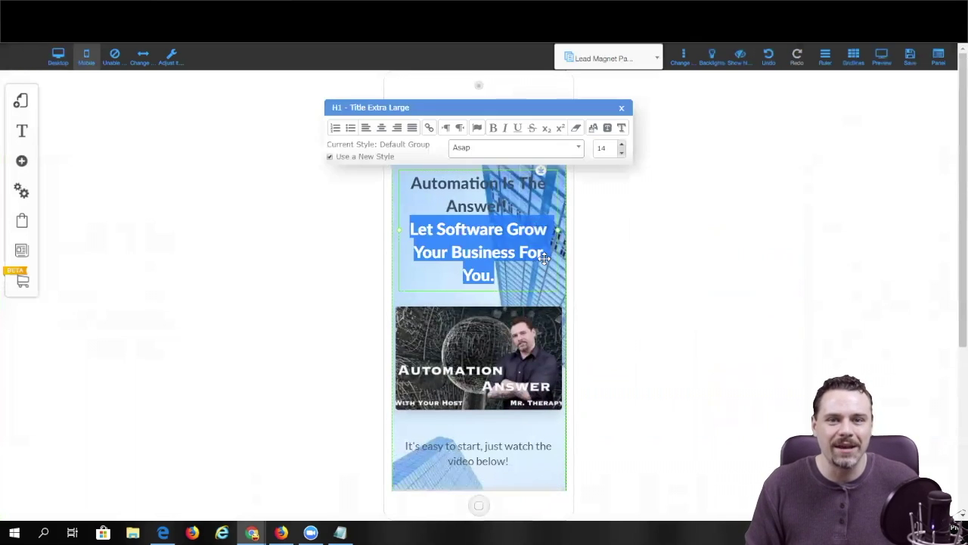
drag(529, 279, 416, 167)
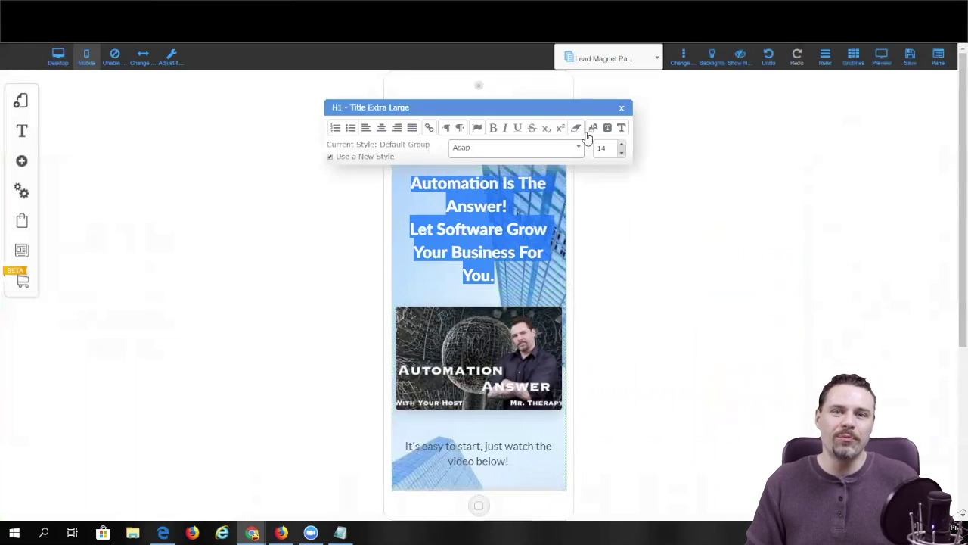
click(621, 128)
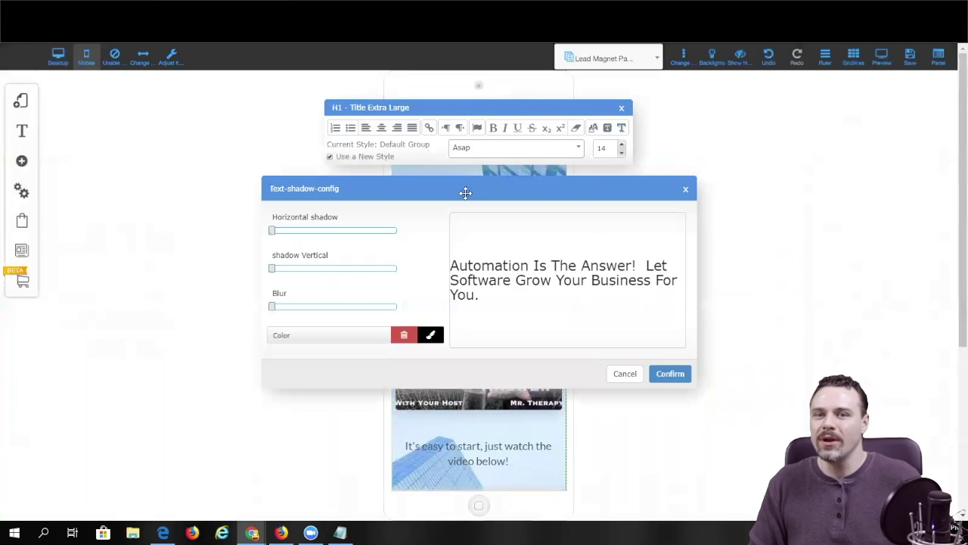
click(431, 335)
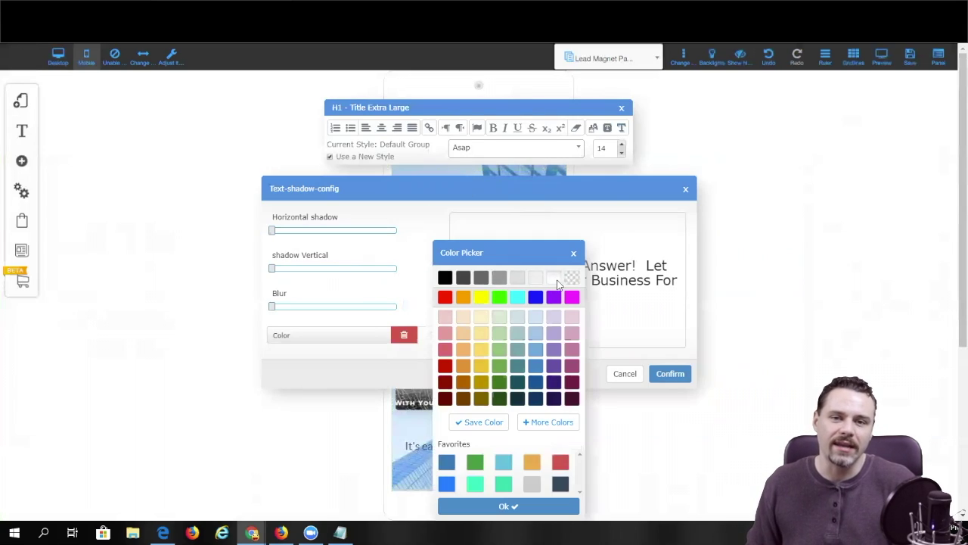
click(668, 375)
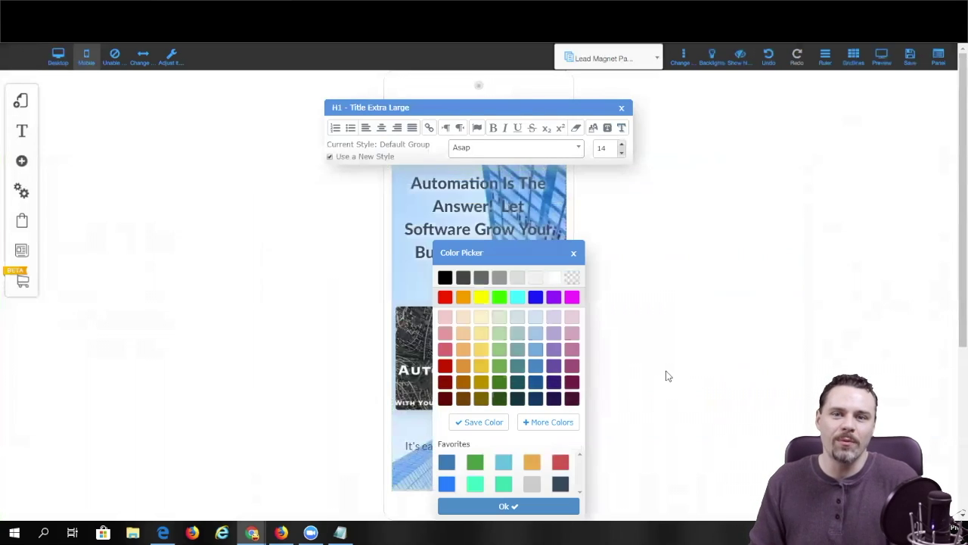
click(541, 508)
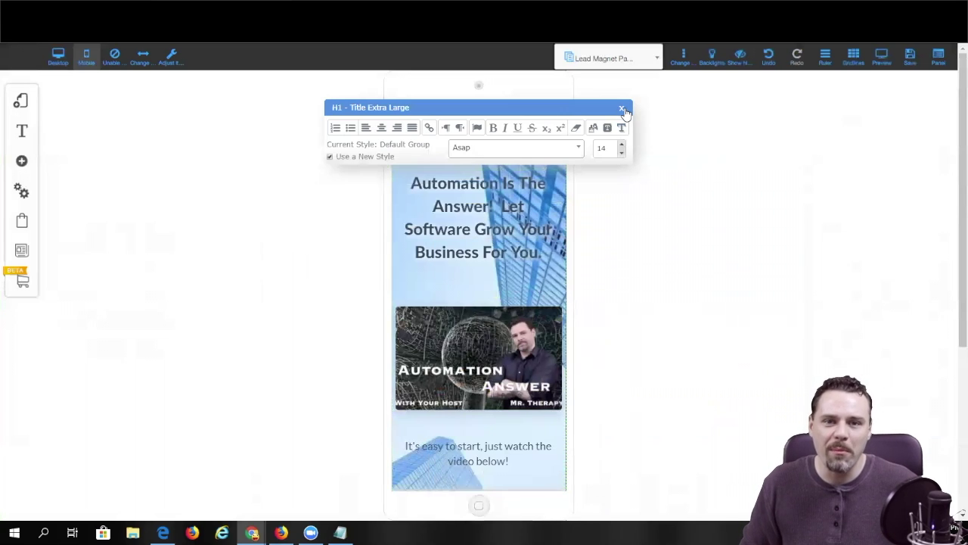
click(622, 109)
scroll(661, 253, down, 5)
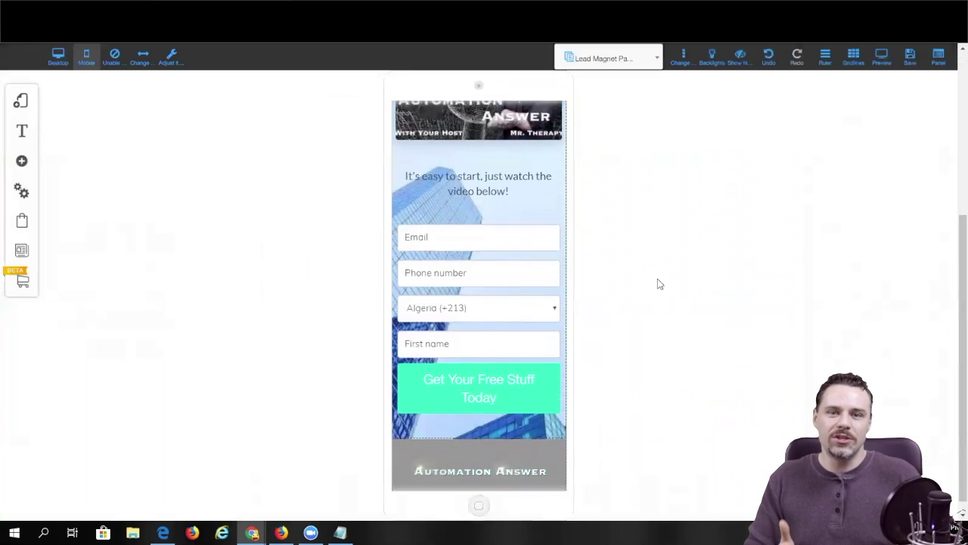
scroll(651, 273, up, 5)
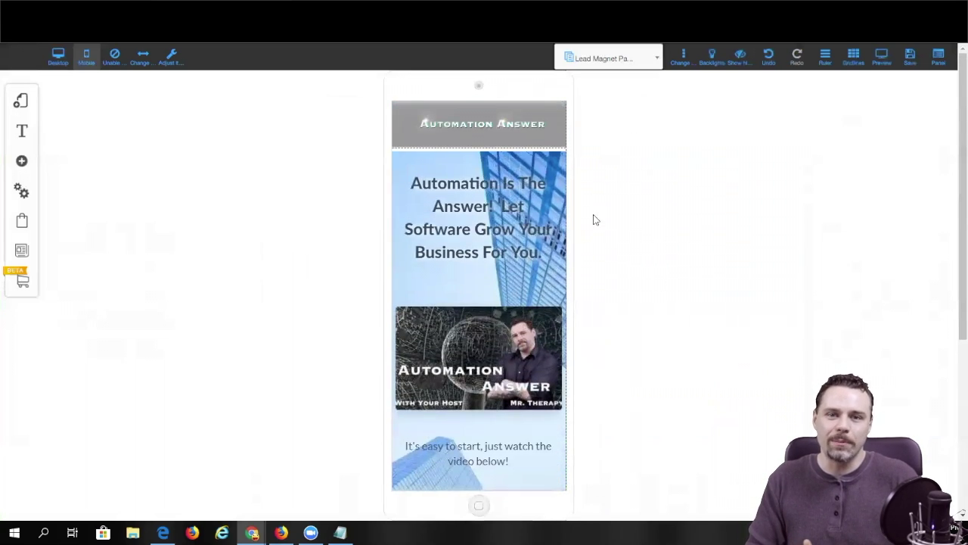
Step: Return to the desktop version and save the changes to the Lead Magnet Funnel - 002 layout and Lead Magnet Page
click(60, 54)
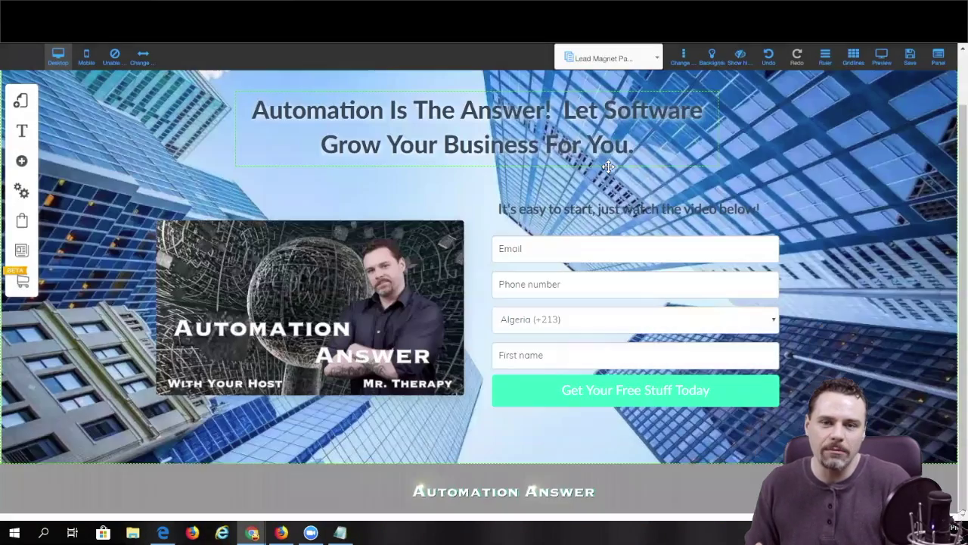
scroll(608, 167, up, 2)
click(911, 55)
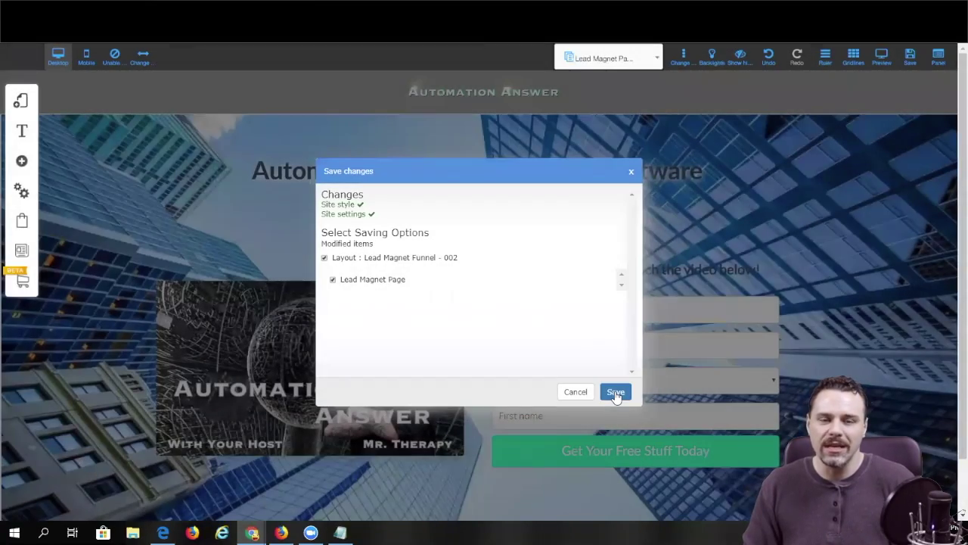
click(616, 392)
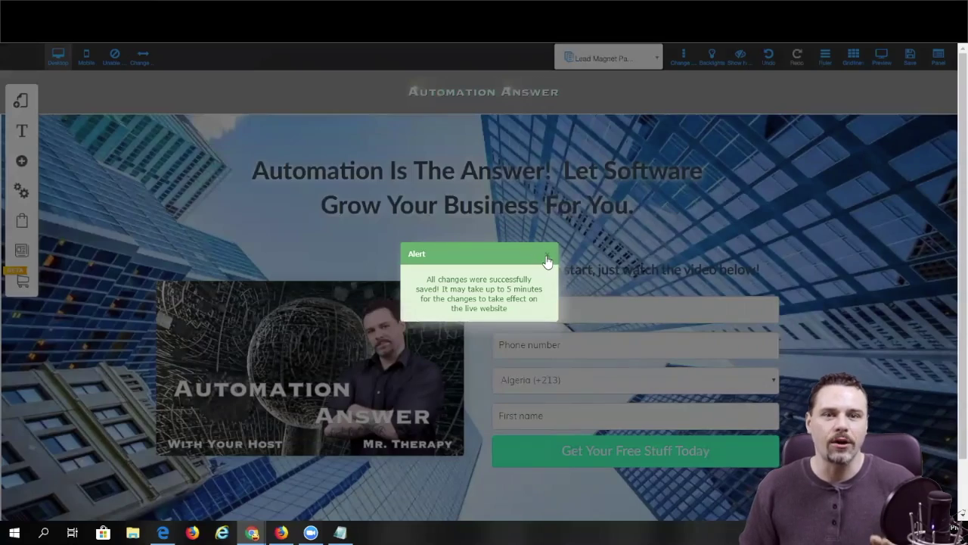
click(547, 255)
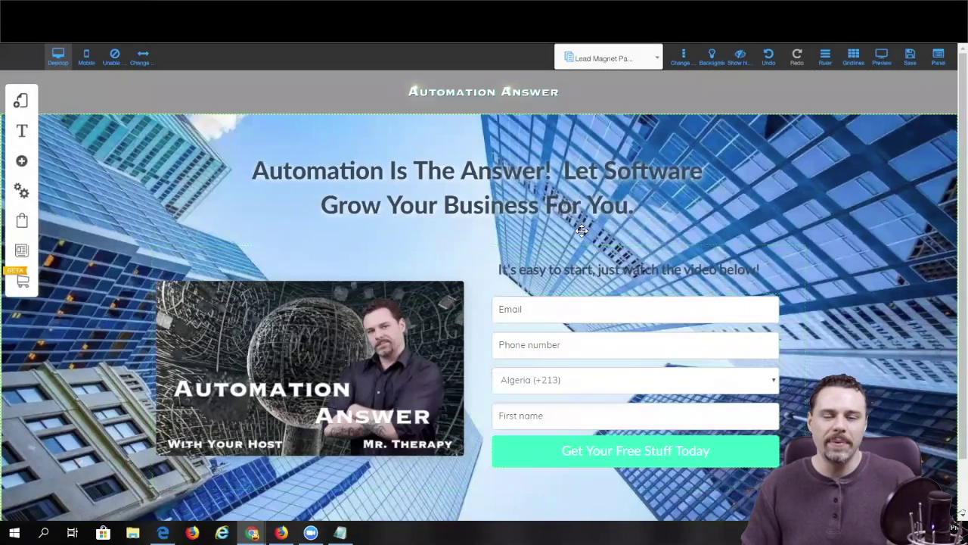
scroll(619, 362, down, 1)
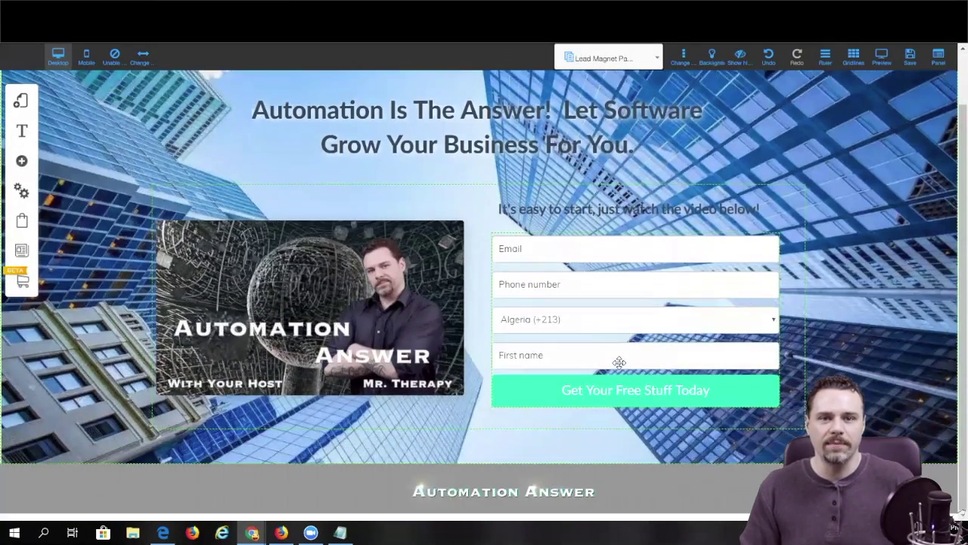
scroll(625, 356, up, 1)
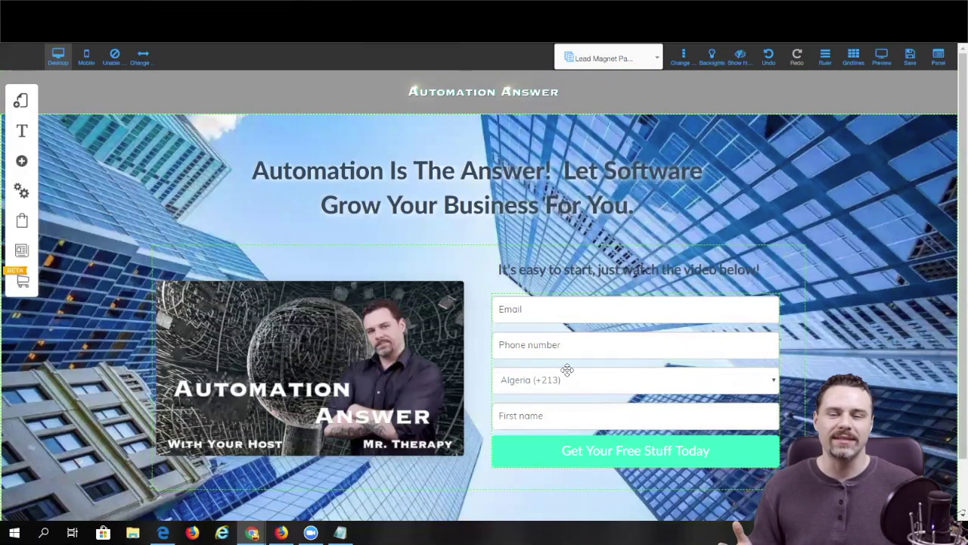
scroll(572, 369, down, 1)
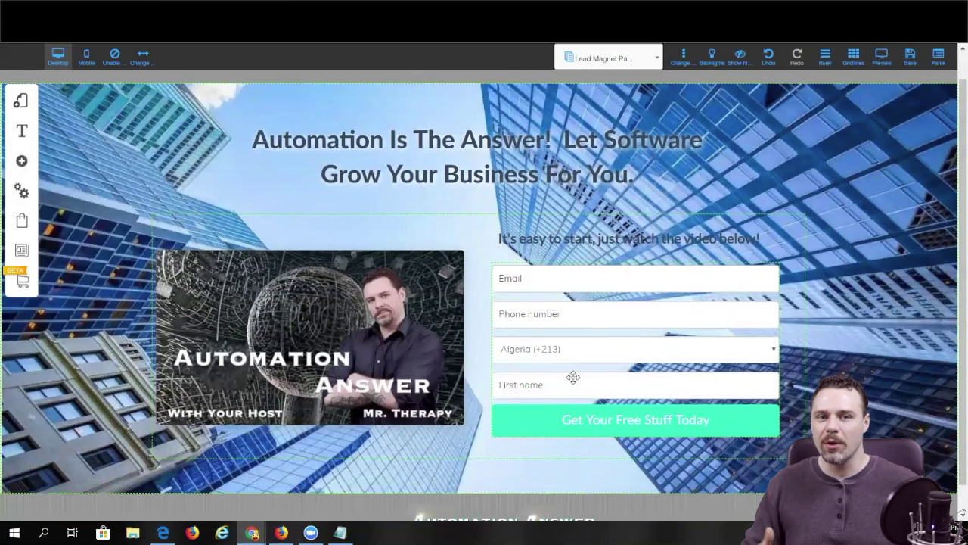
scroll(573, 381, up, 1)
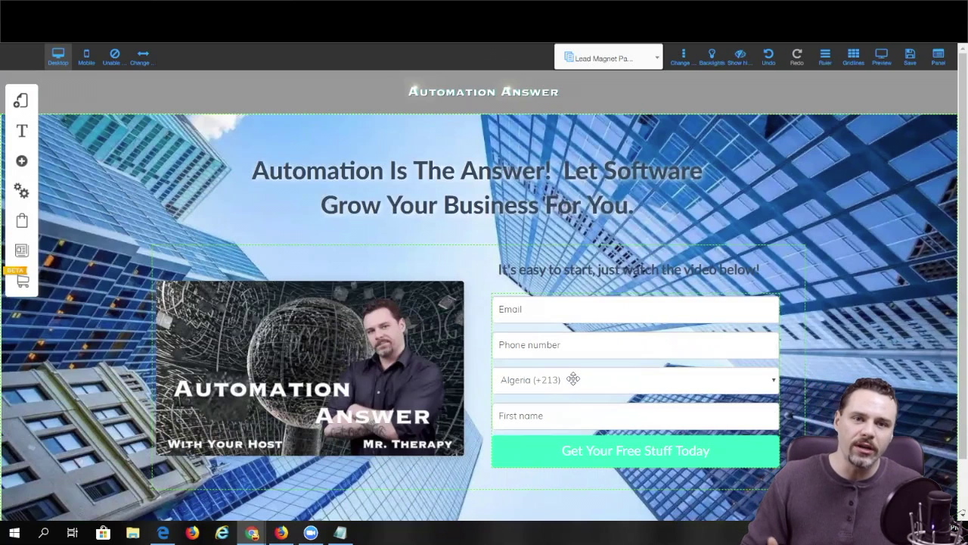
scroll(572, 378, down, 2)
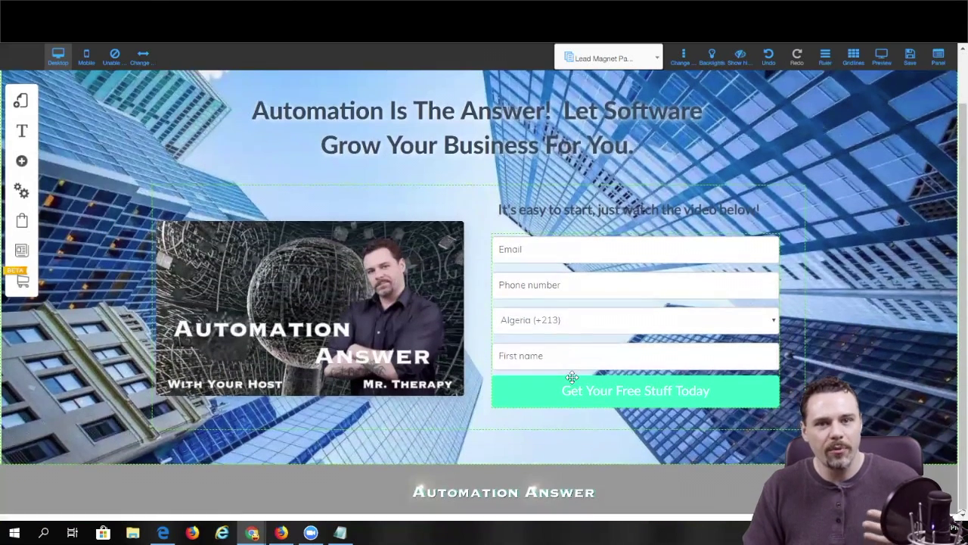
Step: Enlarge the Automation Answer logo in the desktop header and save the Lead Magnet Funnel - 002 layout
scroll(572, 378, up, 2)
click(530, 92)
drag(563, 92, 581, 81)
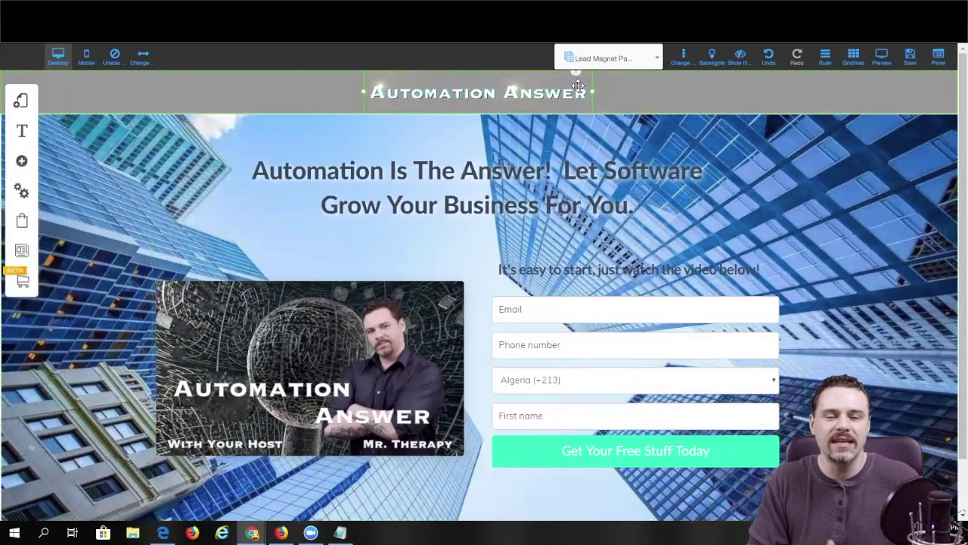
click(908, 54)
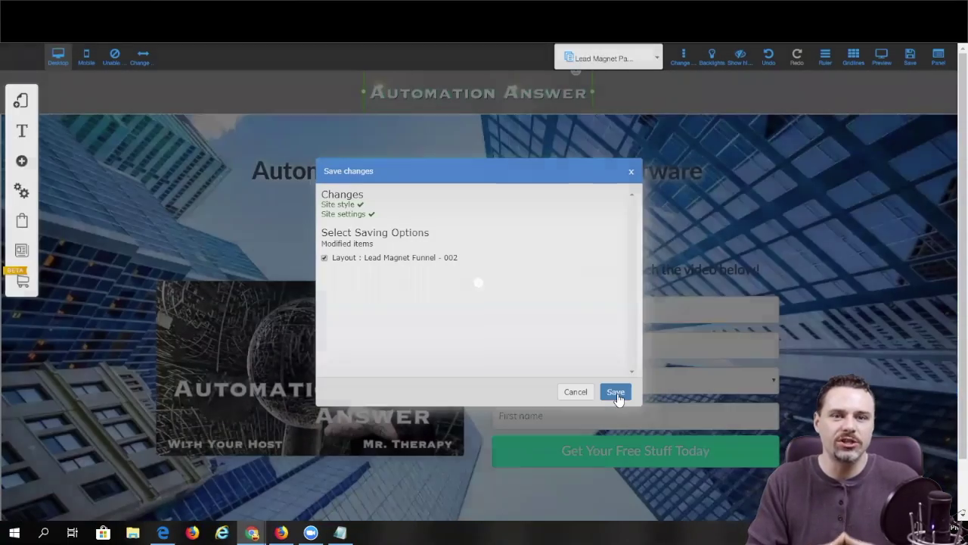
click(615, 392)
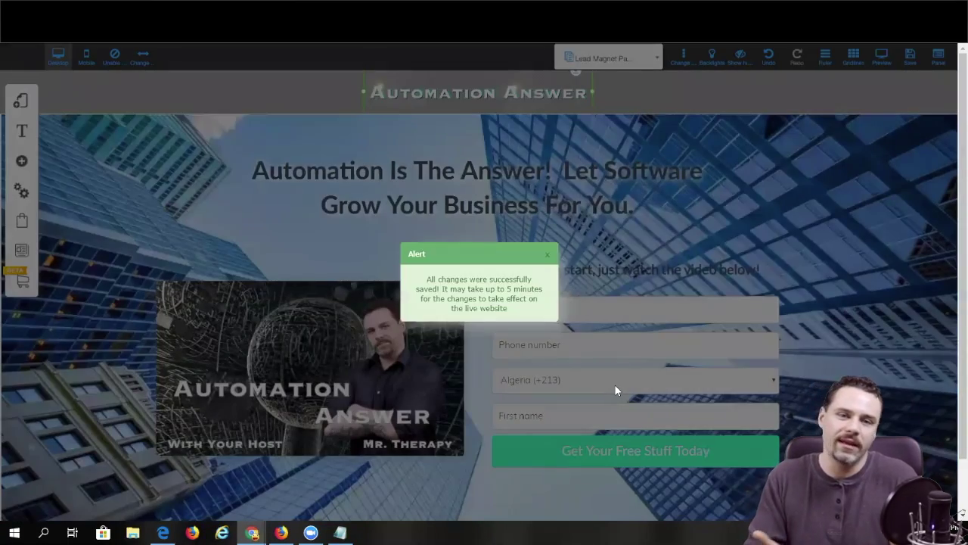
click(551, 258)
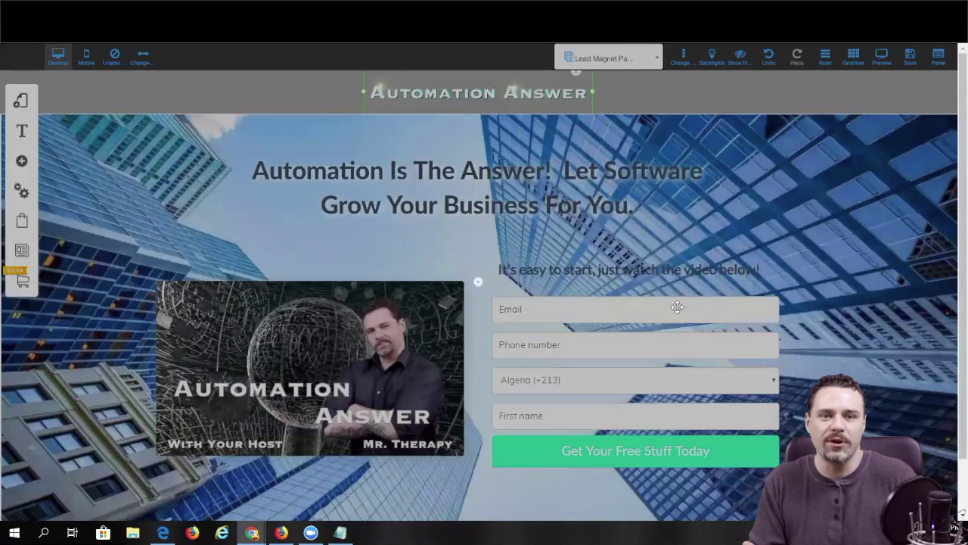
Step: Add a white text shadow to the sub-headline "It's easy to start, just watch the video below!" above the opt-in form
scroll(678, 315, down, 1)
scroll(678, 316, up, 1)
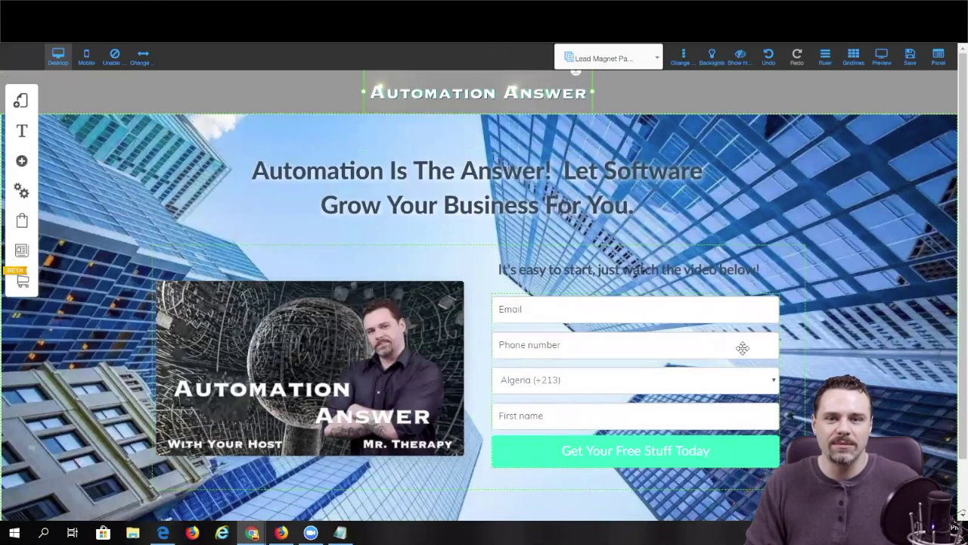
click(742, 272)
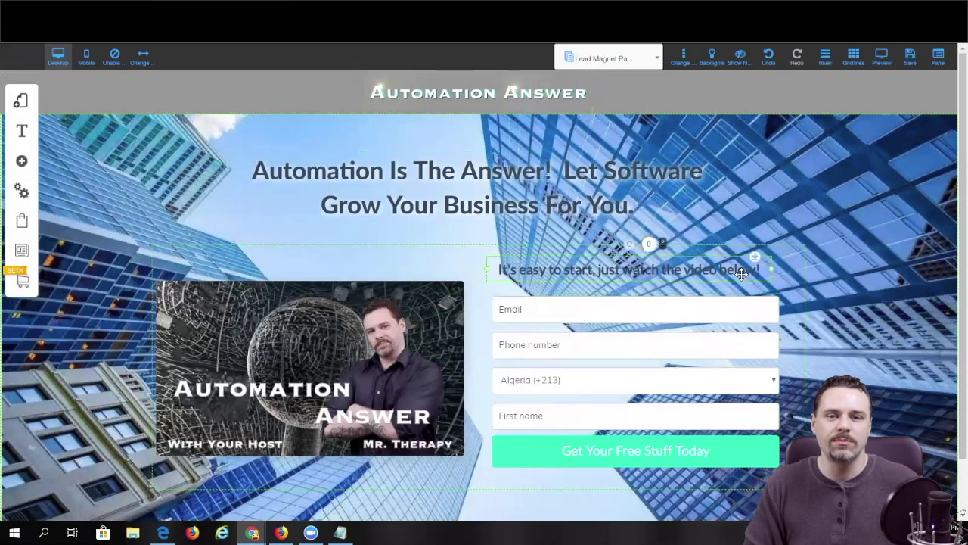
double_click(743, 272)
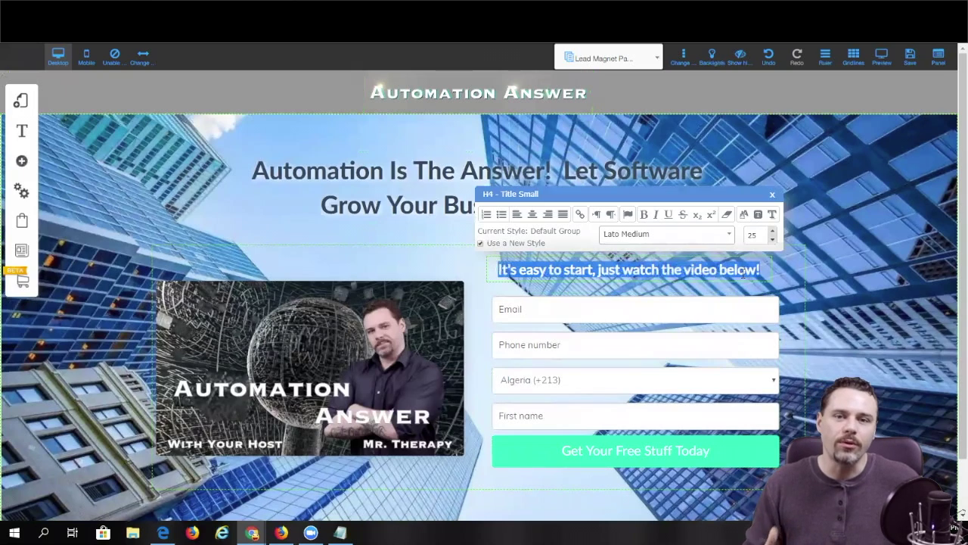
click(773, 214)
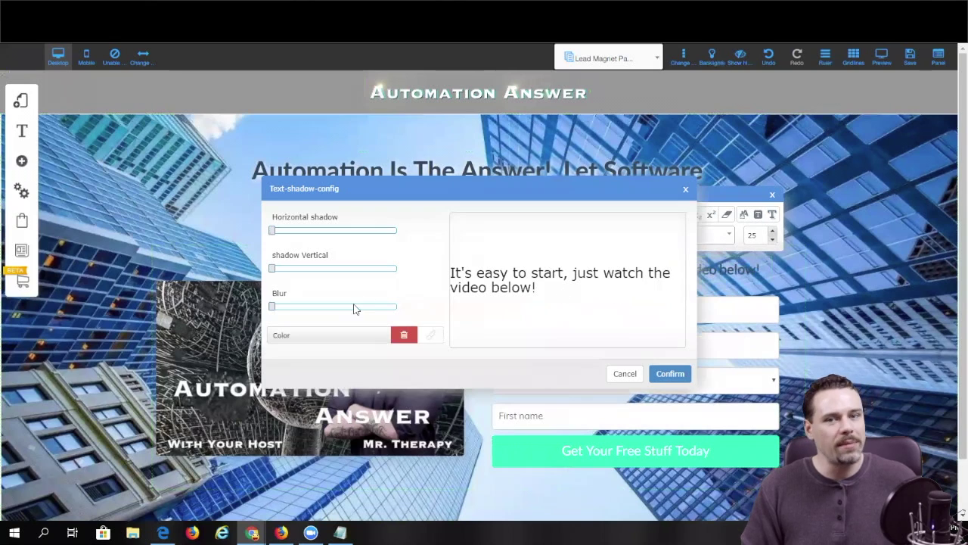
click(430, 335)
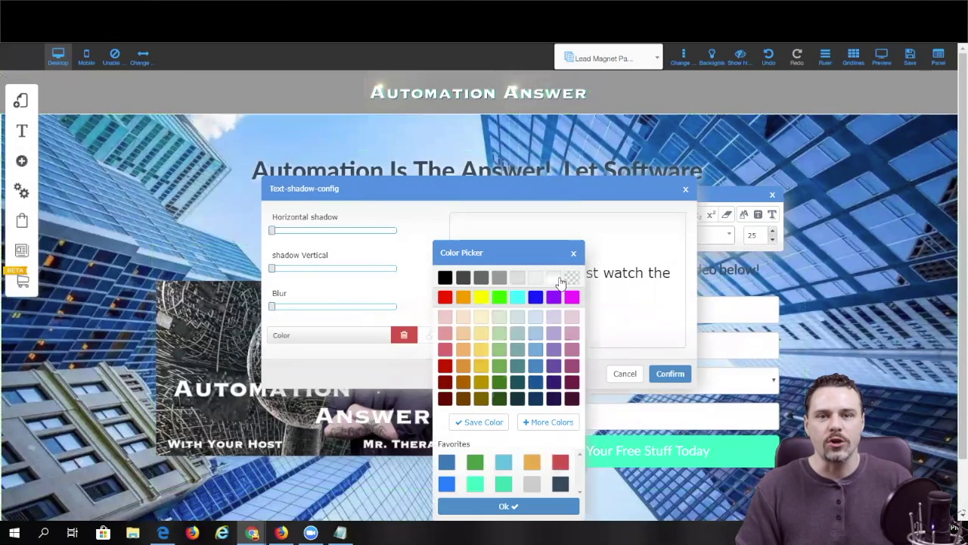
click(624, 374)
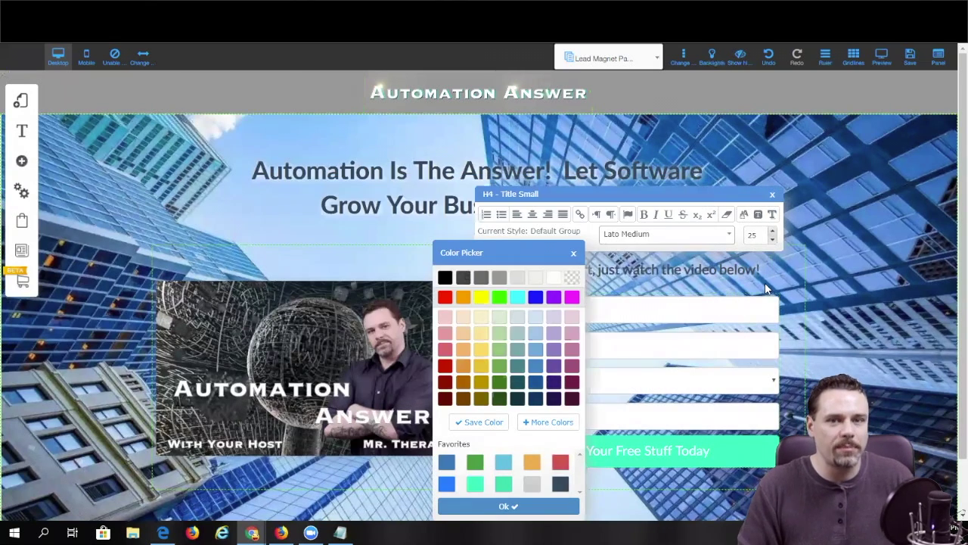
click(764, 286)
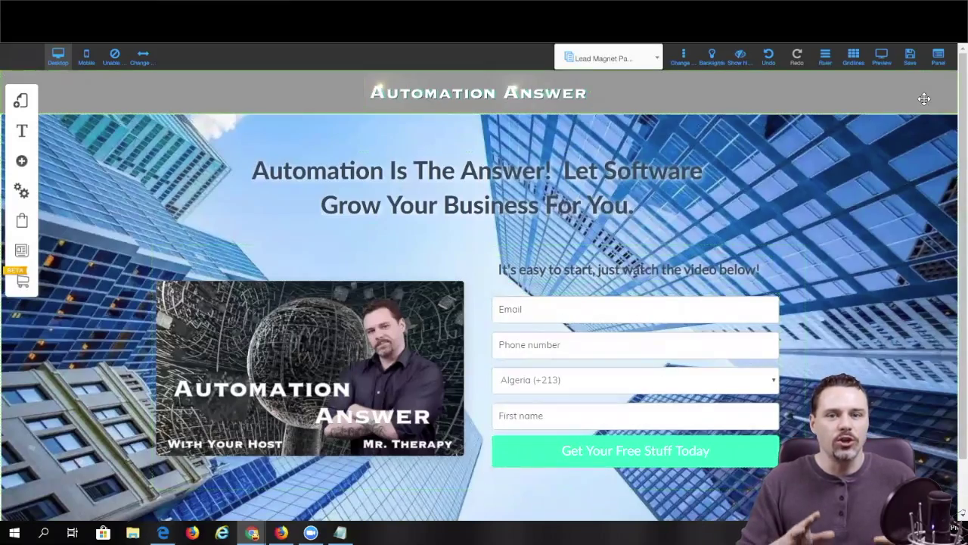
Step: Save the changes to Lead Magnet Page and open the page preview in the desktop version
click(908, 56)
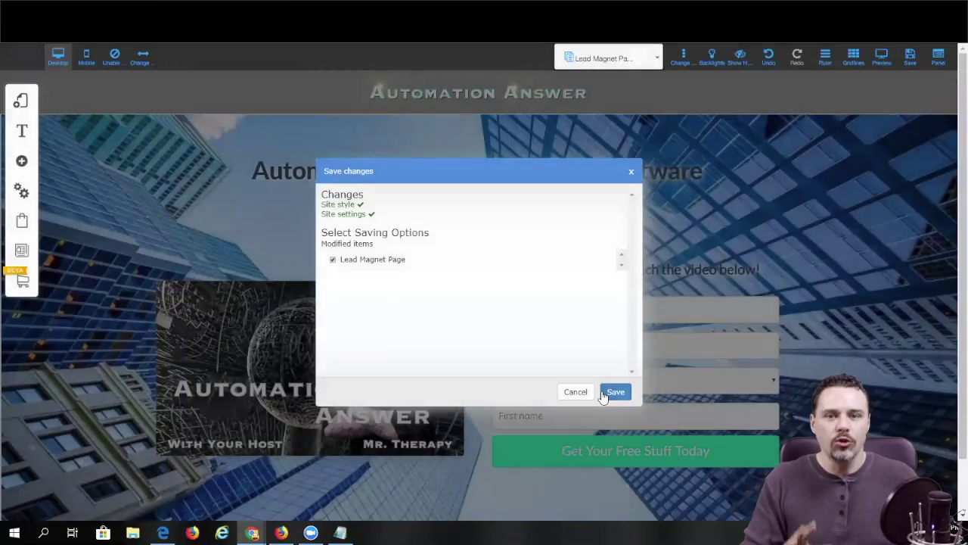
click(616, 392)
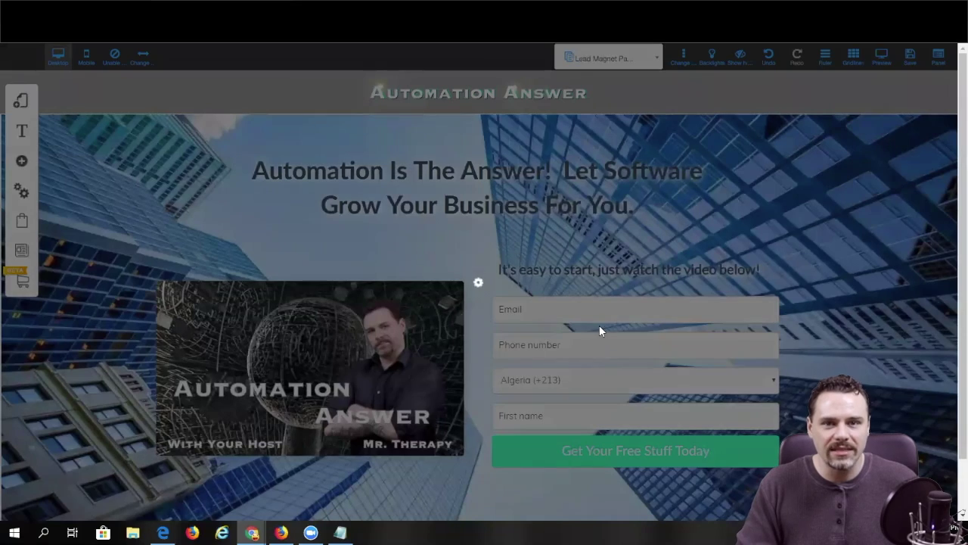
click(547, 254)
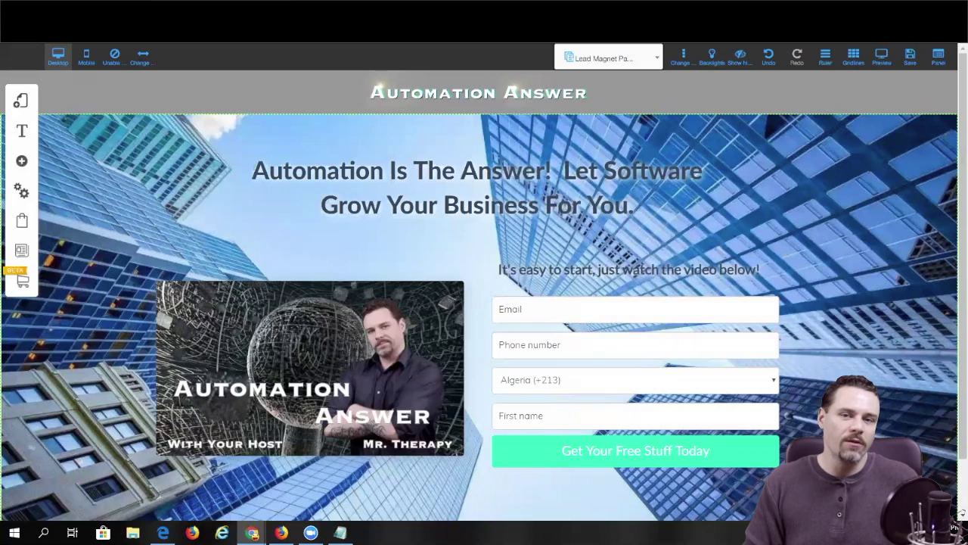
click(881, 56)
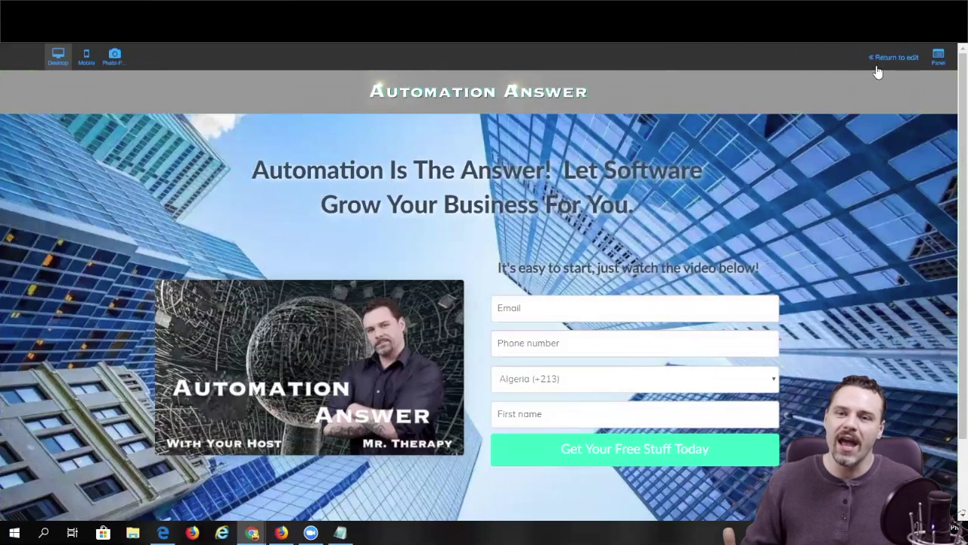